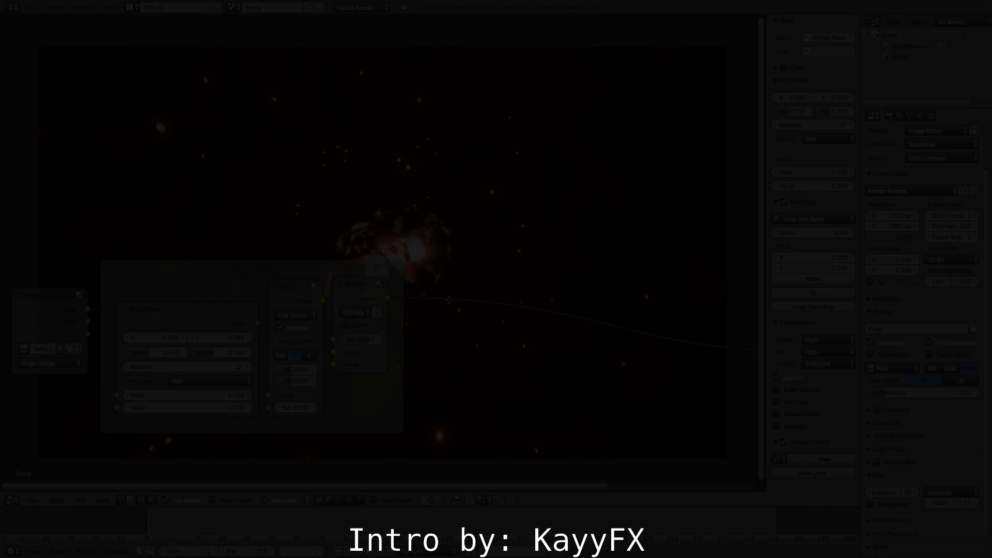
Examine the existing vignette node setup, from the Image input through the Vignette frame to the Viewer and Composite outputs.
middle_click_drag(449, 300, 503, 374)
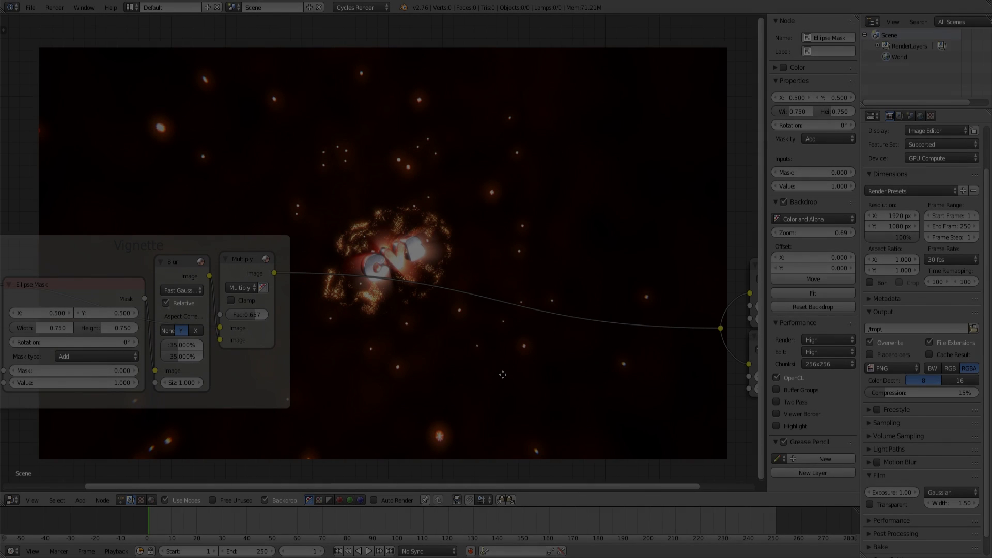
middle_click_drag(502, 374, 448, 313)
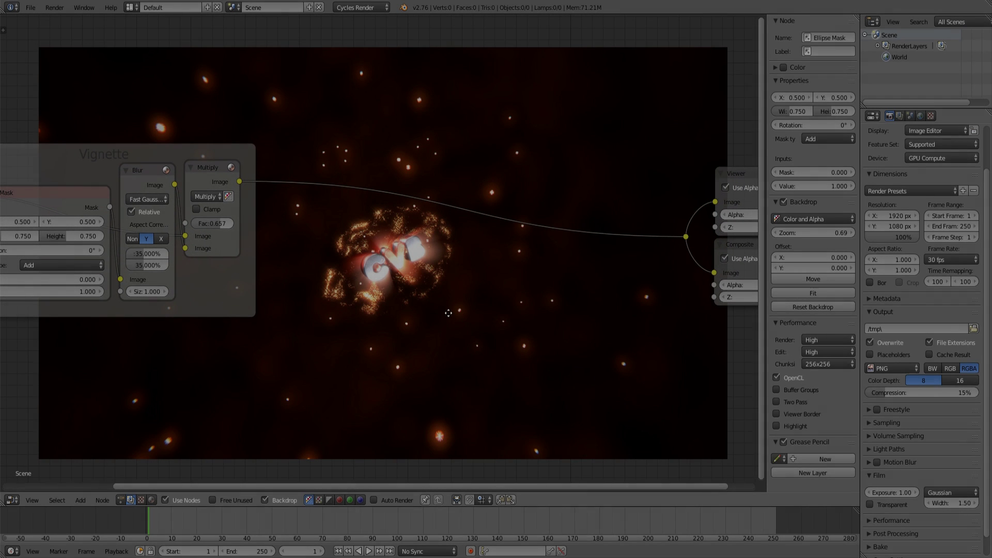
middle_click_drag(367, 270, 435, 310)
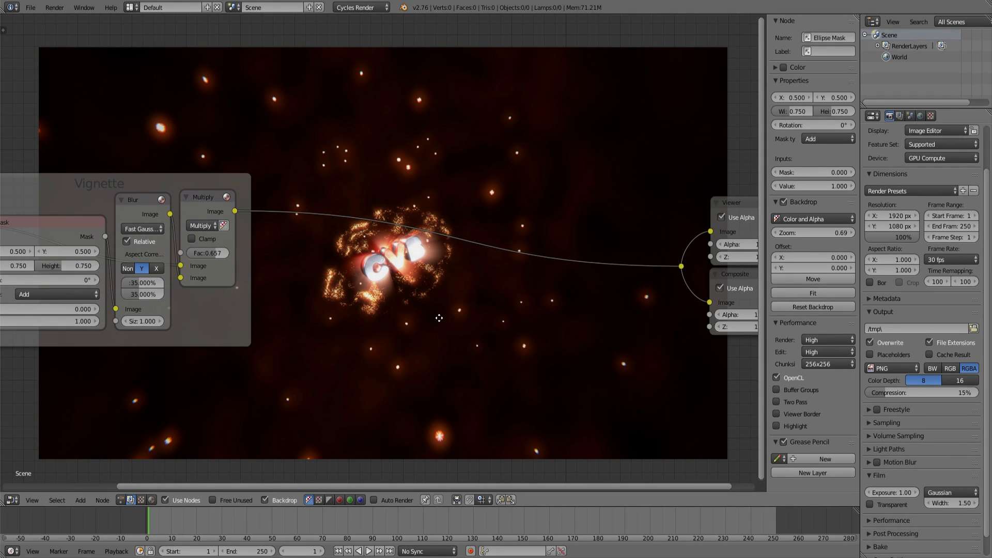
middle_click_drag(340, 294, 418, 292)
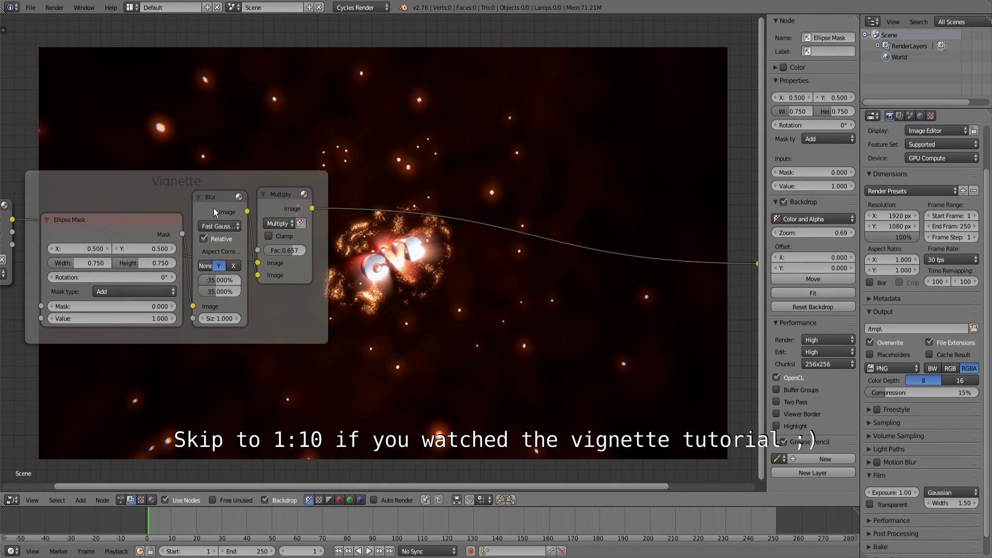
middle_click_drag(174, 193, 244, 222)
left_click(228, 214)
left_click_drag(227, 214, 228, 217)
middle_click_drag(378, 243, 386, 248)
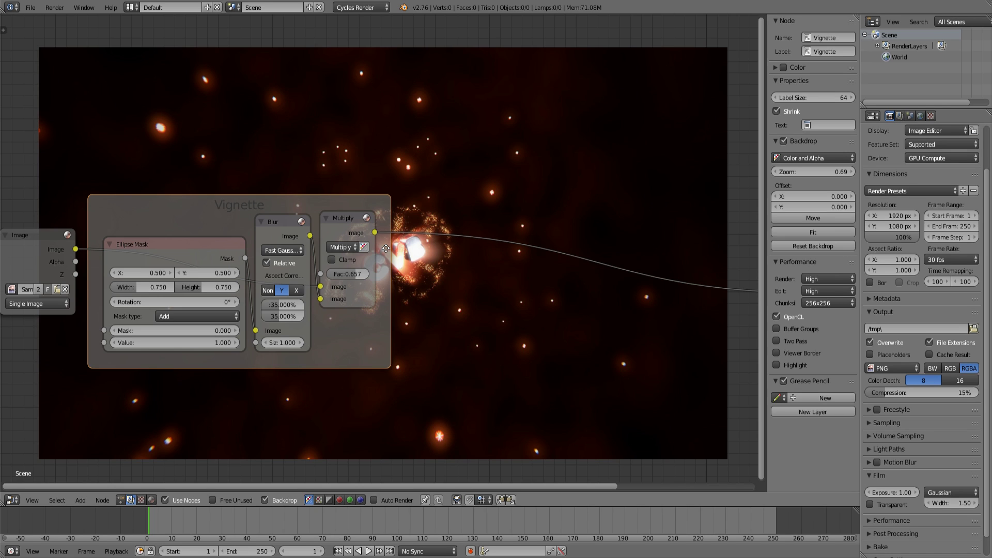
scroll(385, 249, "left", 5, "ctrl")
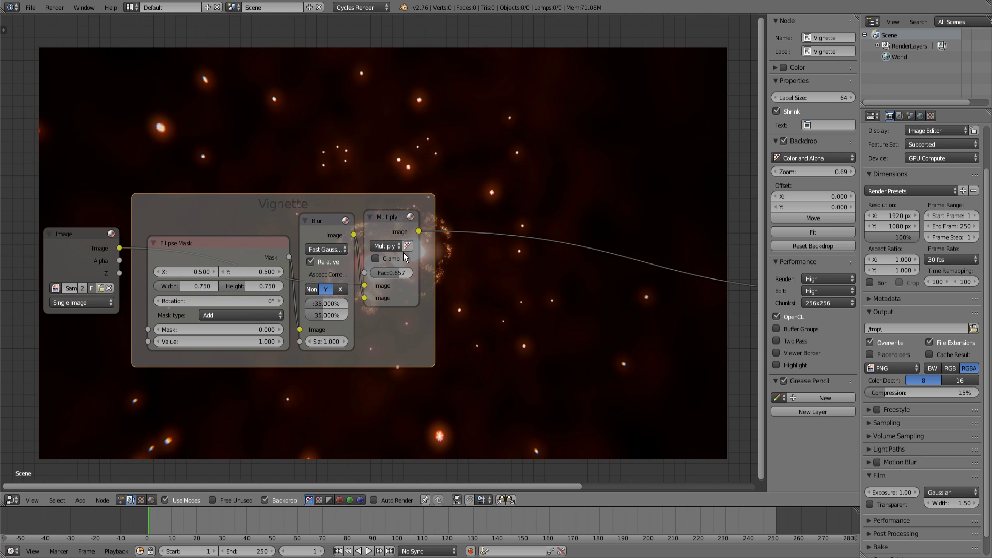
middle_click_drag(272, 264, 201, 243)
scroll(228, 253, "down", 5)
scroll(201, 243, "up", 1)
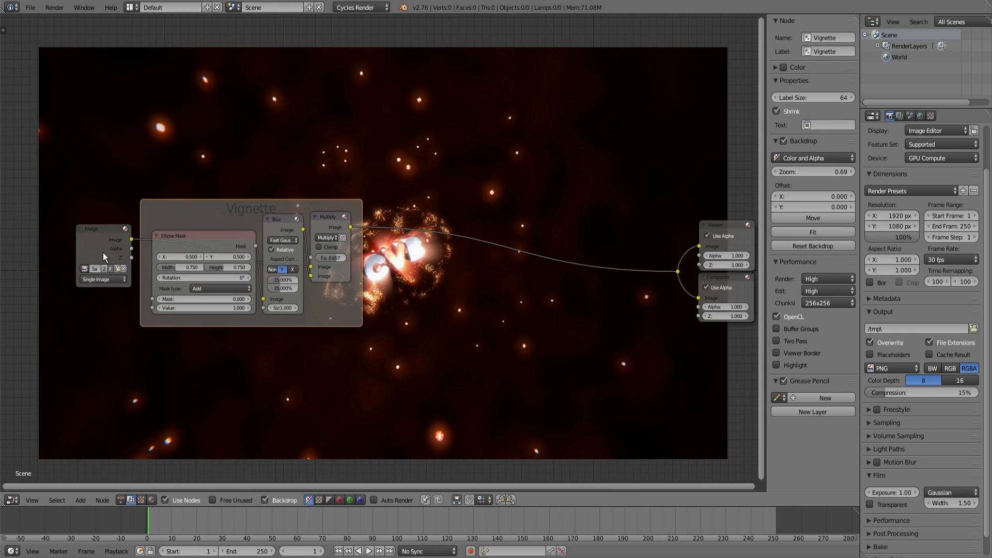
left_click_drag(103, 252, 104, 251)
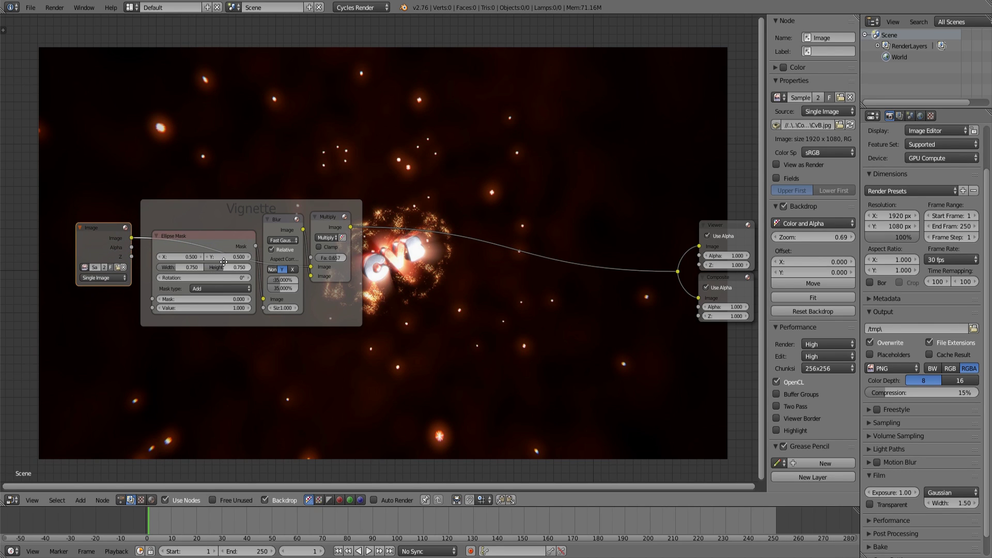
middle_click_drag(174, 248, 190, 228)
left_click_drag(146, 218, 231, 234)
key("shift+a")
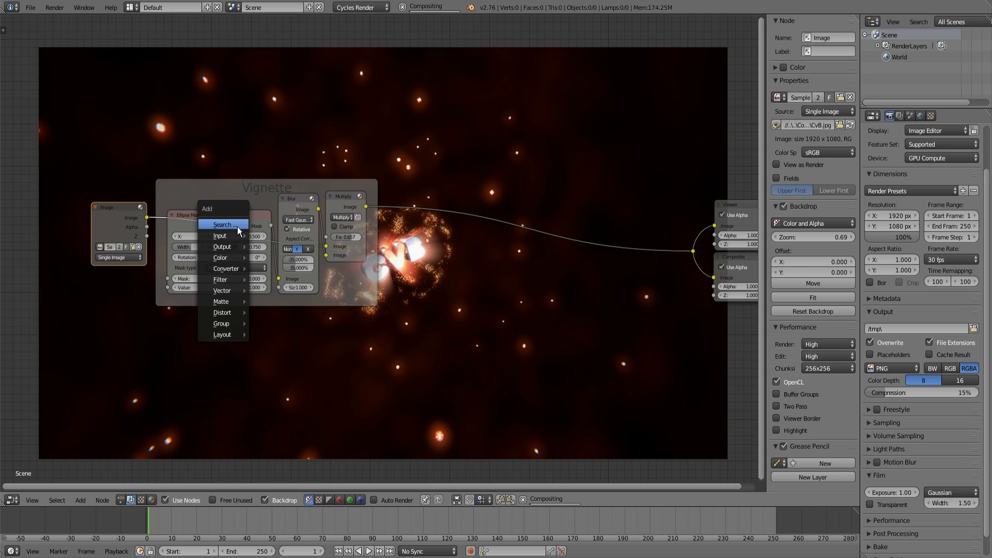
mouse_move(232, 236)
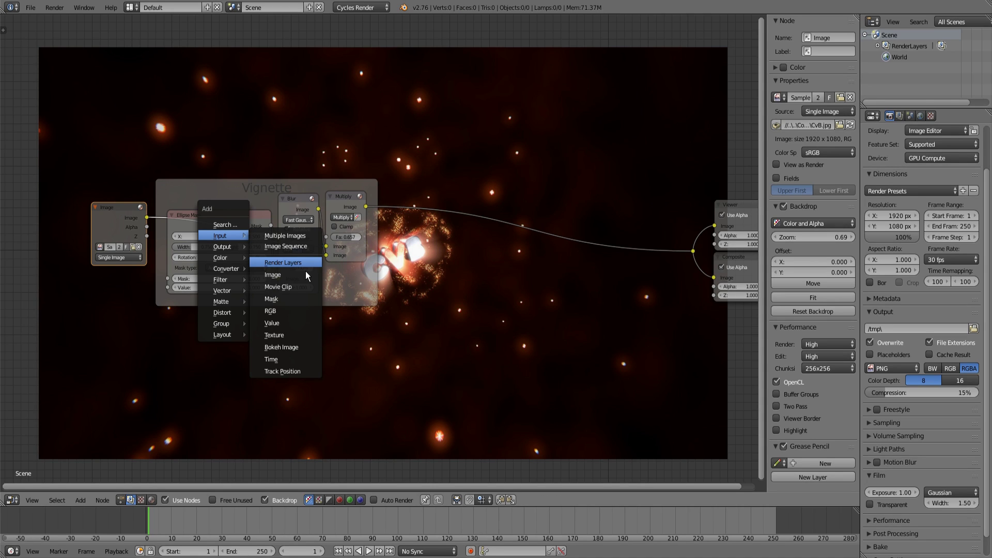
Insert a Blur filter node on the link between the vignette's Multiply node and the output reroute.
middle_click_drag(335, 271, 316, 304)
middle_click_drag(377, 305, 371, 299)
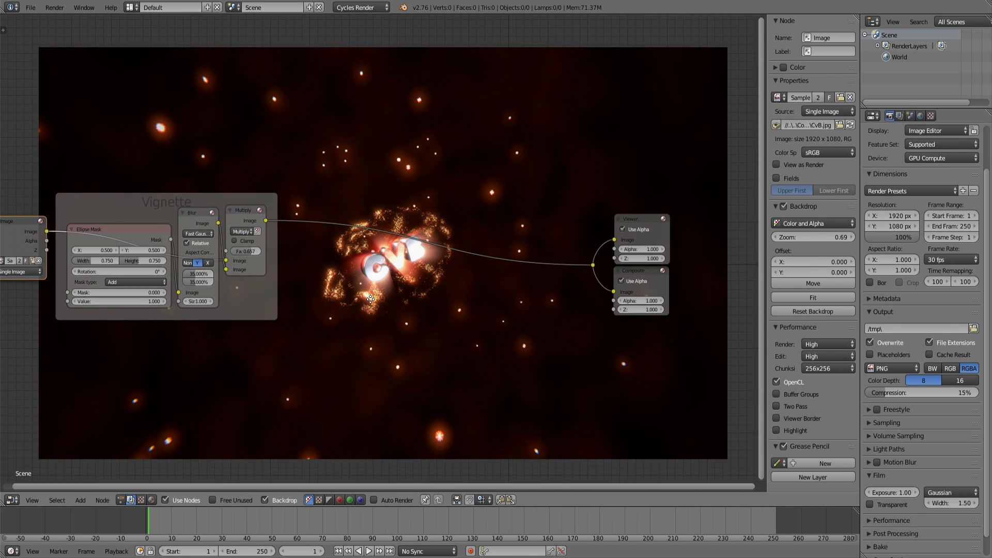
scroll(400, 253, "up", 3)
key("shift+a")
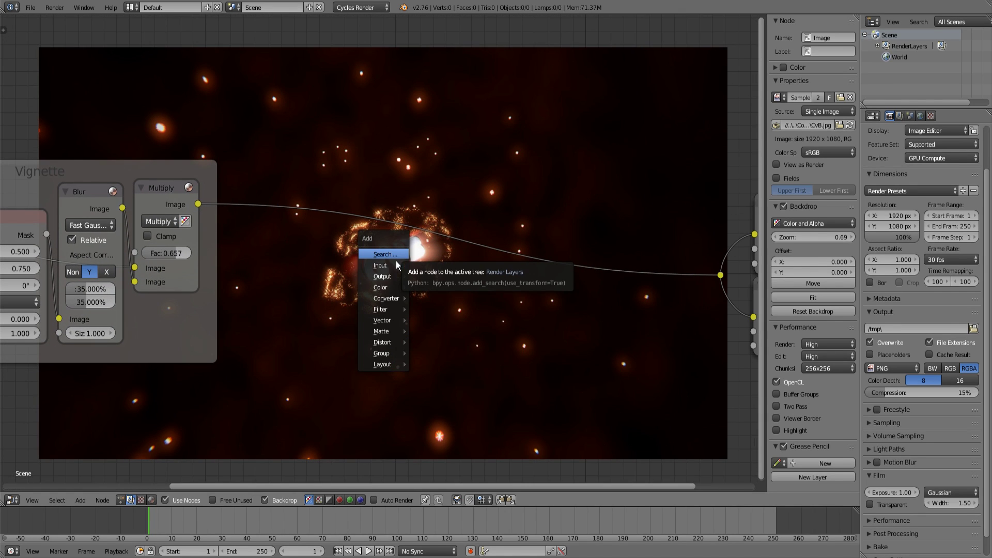
mouse_move(393, 309)
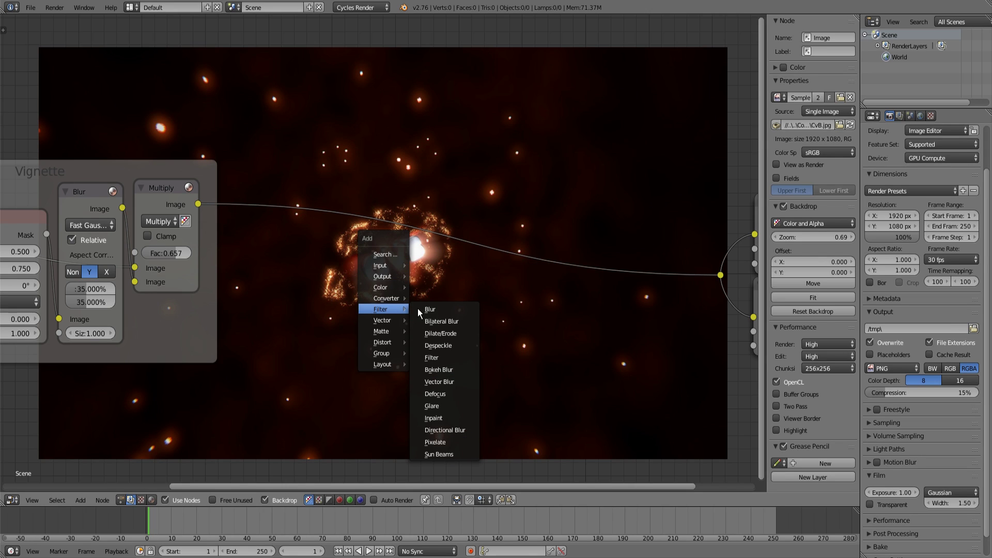
left_click(419, 309)
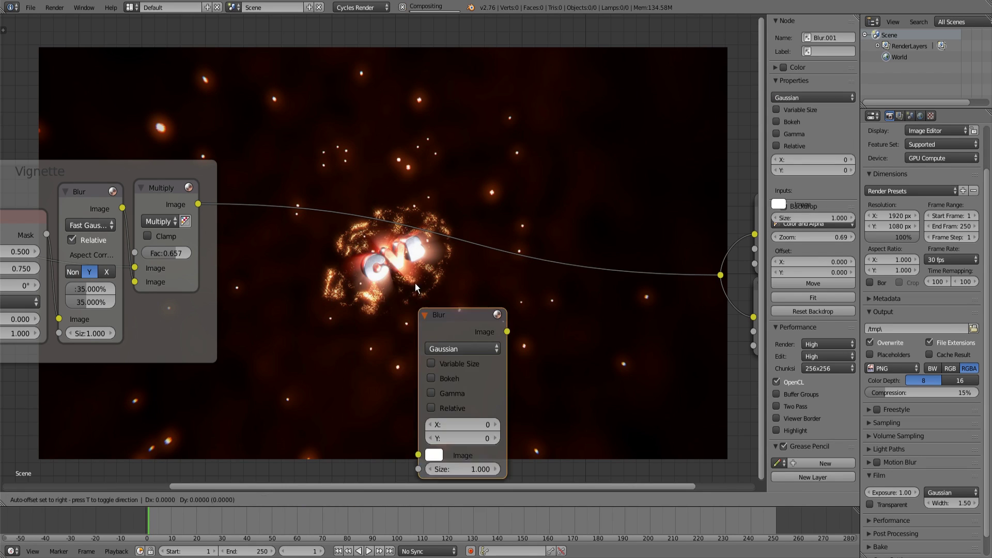
left_click(361, 151)
Narrow the new Blur node and reposition it between the Vignette frame and the outputs.
middle_click_drag(383, 271, 420, 317)
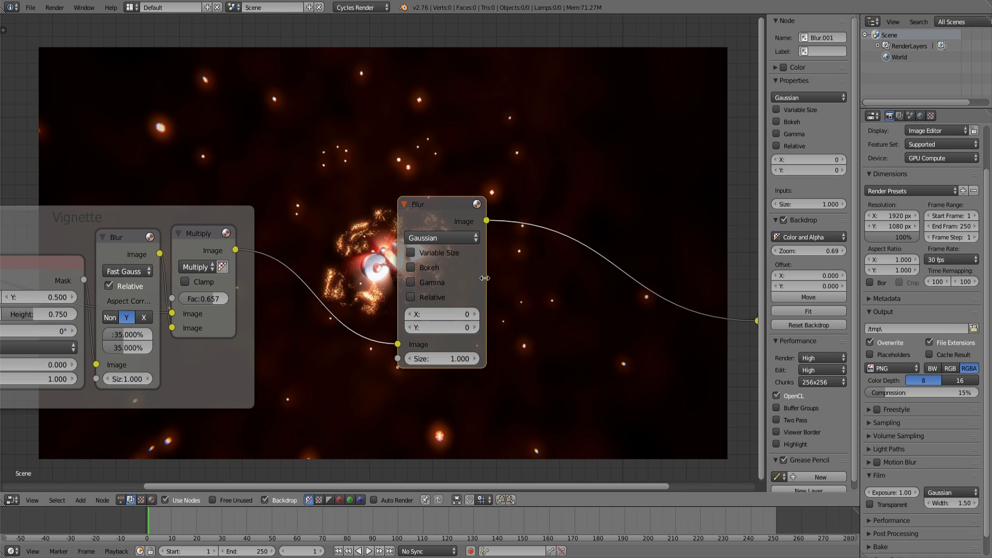
left_click_drag(486, 278, 399, 276)
left_click_drag(429, 222, 461, 274)
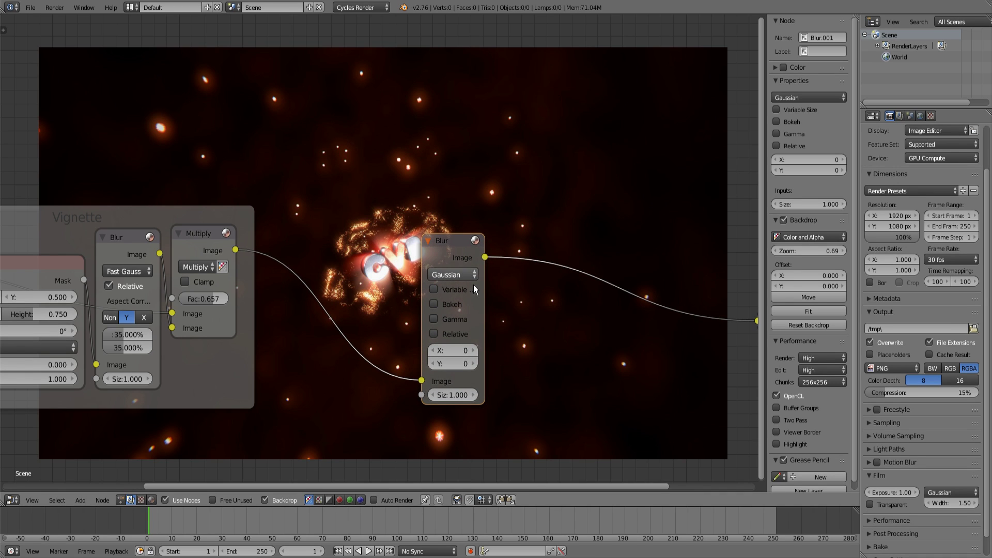
middle_click_drag(484, 294, 501, 278)
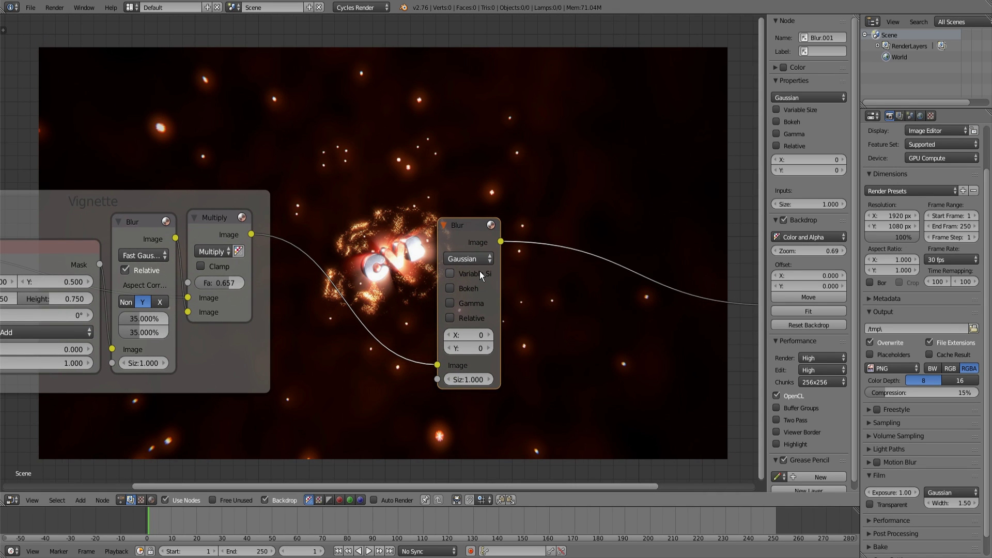
Enable Variable Size and Relative on the new Blur node and set its aspect correction to Y.
left_click(479, 271)
middle_click_drag(429, 319, 417, 294)
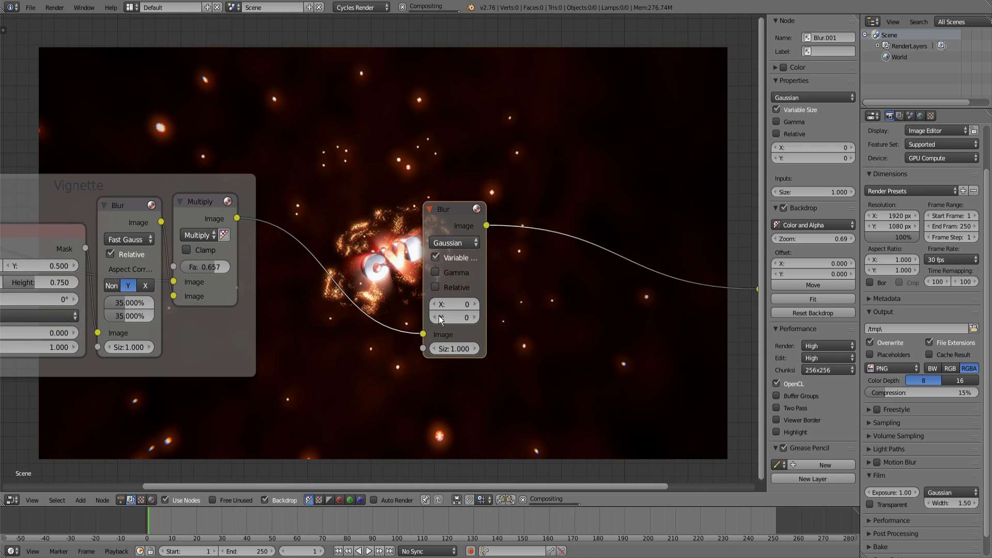
left_click(450, 284)
middle_click_drag(298, 315, 382, 309)
scroll(361, 315, "down", 1)
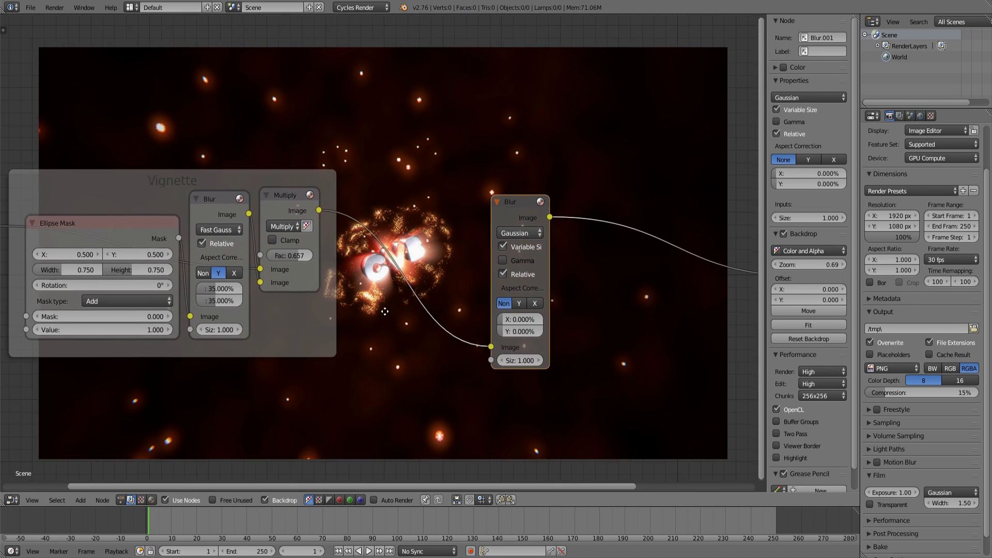
middle_click_drag(455, 359, 402, 348)
scroll(402, 349, "up", 5)
middle_click_drag(517, 349, 432, 324)
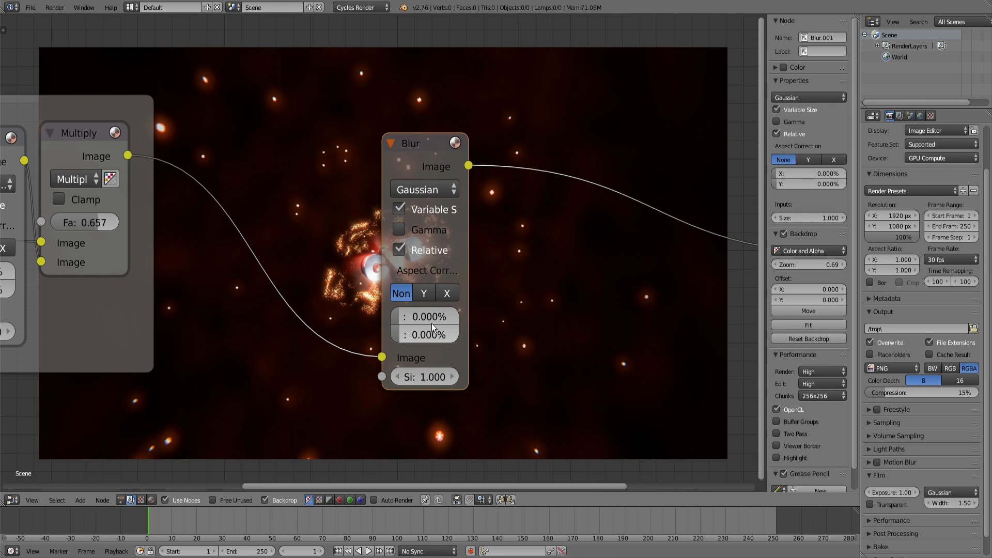
left_click(424, 298)
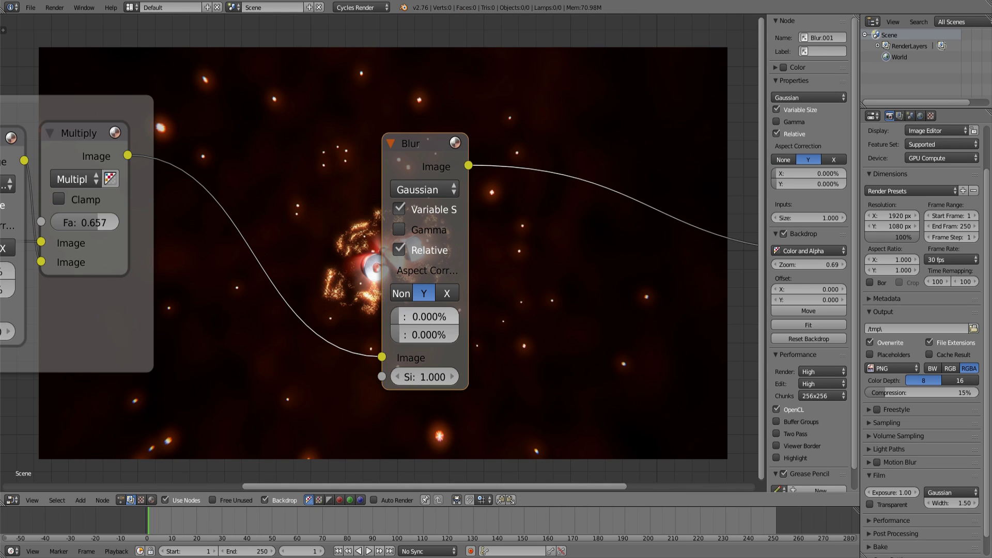
Set the new Blur node's X and Y blur sizes to 2%.
left_click_drag(436, 317, 440, 358)
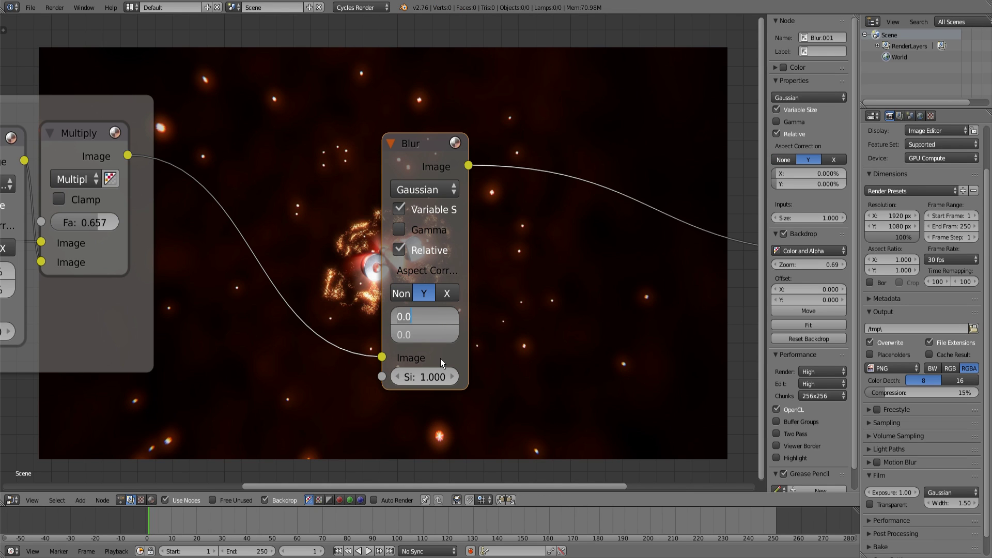
type("2")
key("Return")
scroll(400, 250, "down", 3)
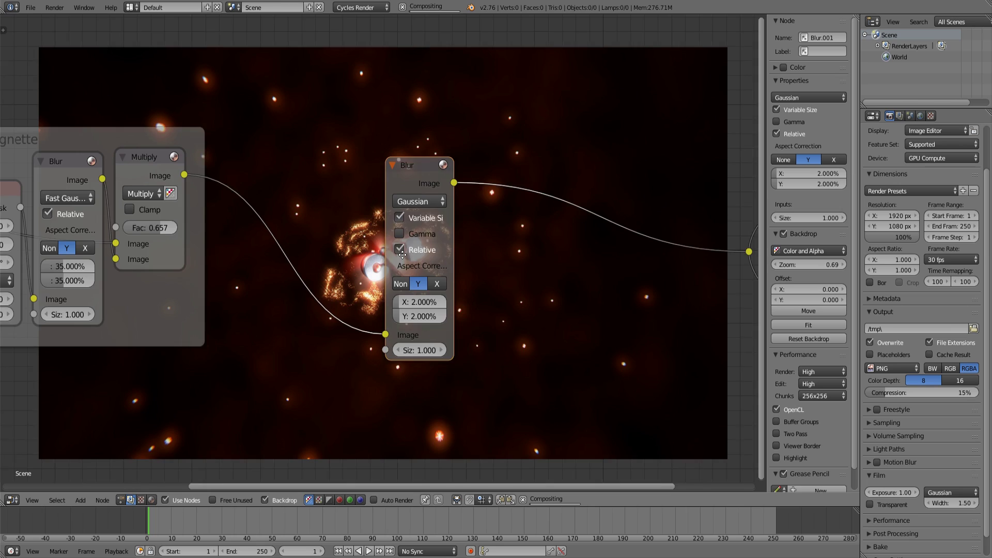
Preview the output of the Blur node inside the Vignette frame on the backdrop.
middle_click_drag(398, 251, 407, 358)
left_click_drag(406, 275, 370, 263)
scroll(371, 263, "down", 2)
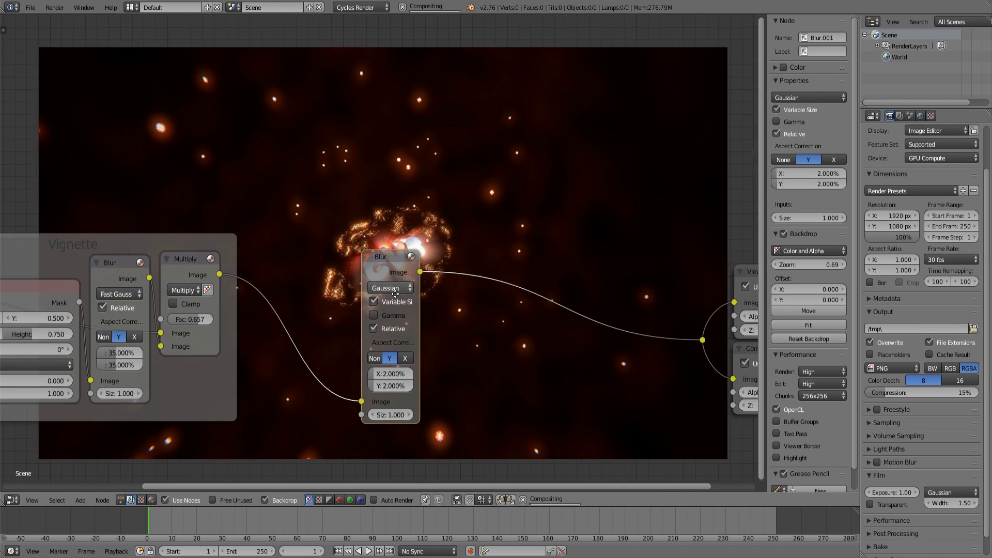
middle_click_drag(393, 315, 424, 289)
scroll(424, 287, "down", 1)
middle_click_drag(361, 345, 417, 217)
scroll(221, 335, "down", 1)
middle_click_drag(218, 335, 366, 353)
middle_click_drag(294, 322, 222, 344)
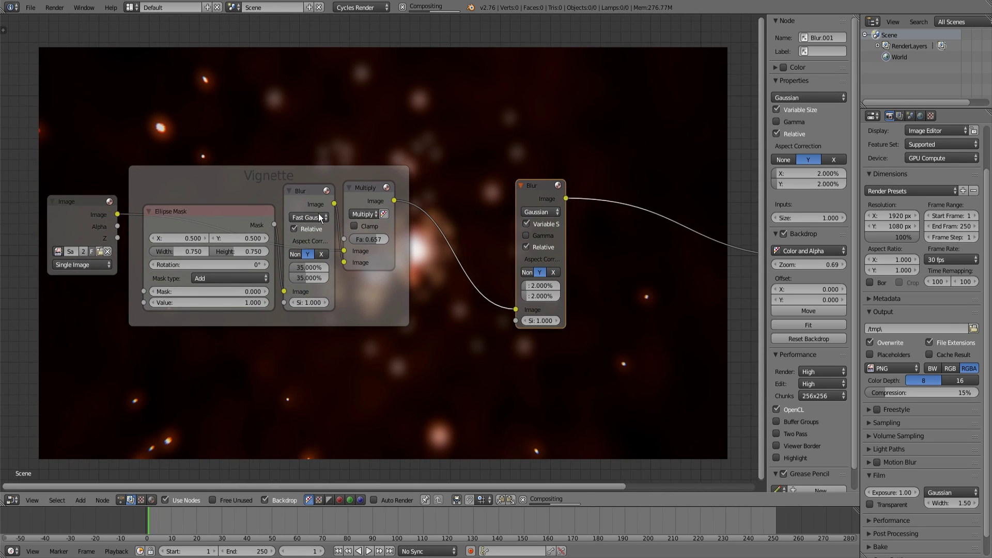
scroll(317, 215, "up", 4)
left_click(282, 175, "ctrl+shift")
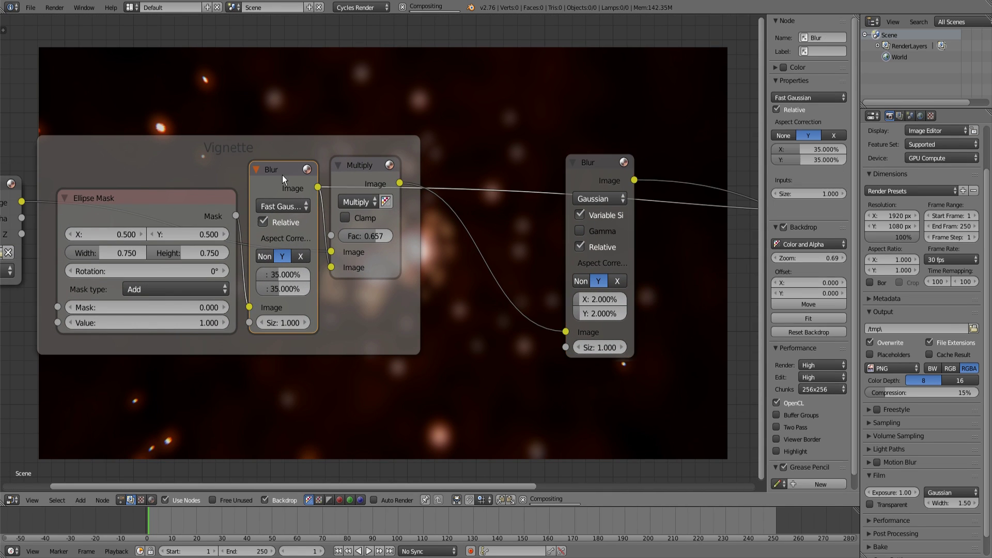
Set the new Blur node's X and Y sizes to 1% and link the vignette Blur's Image output to its Size input.
left_click_drag(581, 296, 604, 330)
type("1")
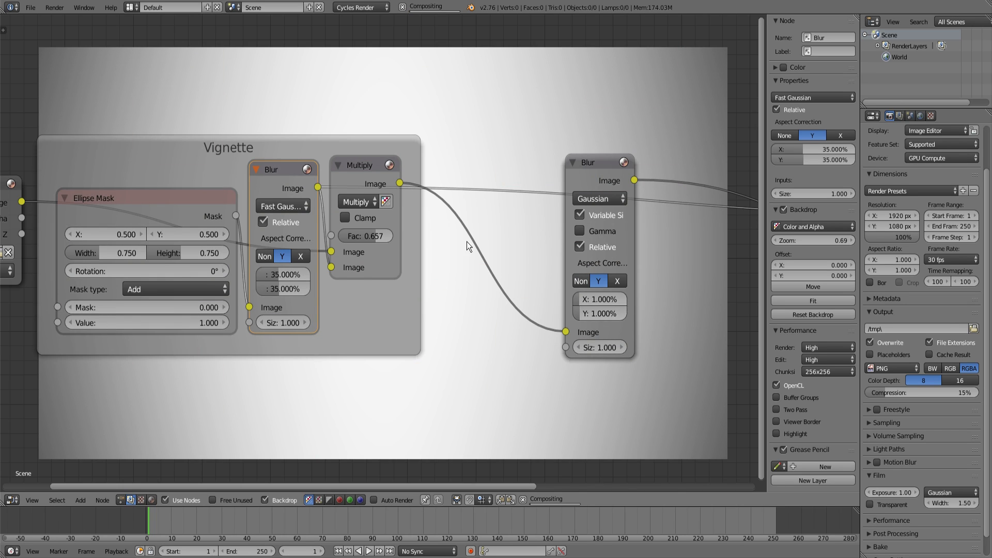
scroll(466, 241, "down", 2)
middle_click_drag(466, 250, 432, 310)
scroll(424, 310, "down", 3)
middle_click_drag(359, 314, 345, 284)
scroll(346, 284, "up", 2)
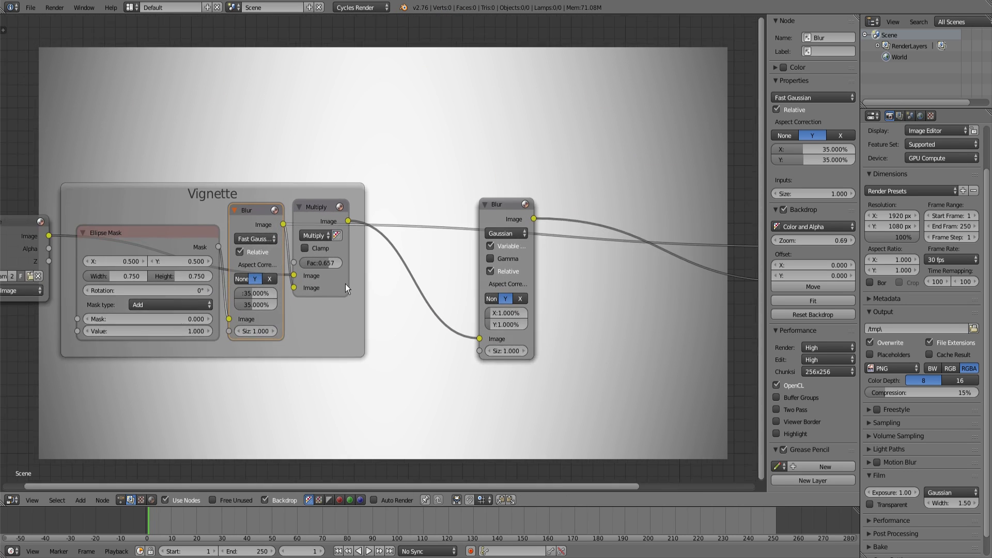
scroll(345, 284, "up", 1)
left_click_drag(267, 221, 500, 369)
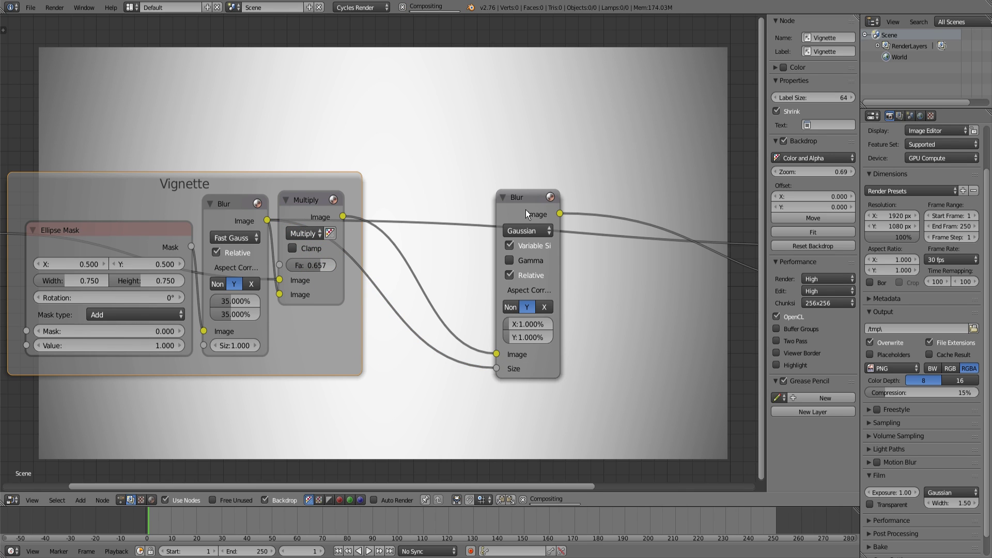
Preview the new Blur node's result by feeding the Viewer through the reroute shared with the Composite output again.
left_click(526, 209, "ctrl+shift")
scroll(620, 260, "down", 4)
middle_click_drag(716, 255, 503, 255)
left_click(525, 276, "ctrl+shift")
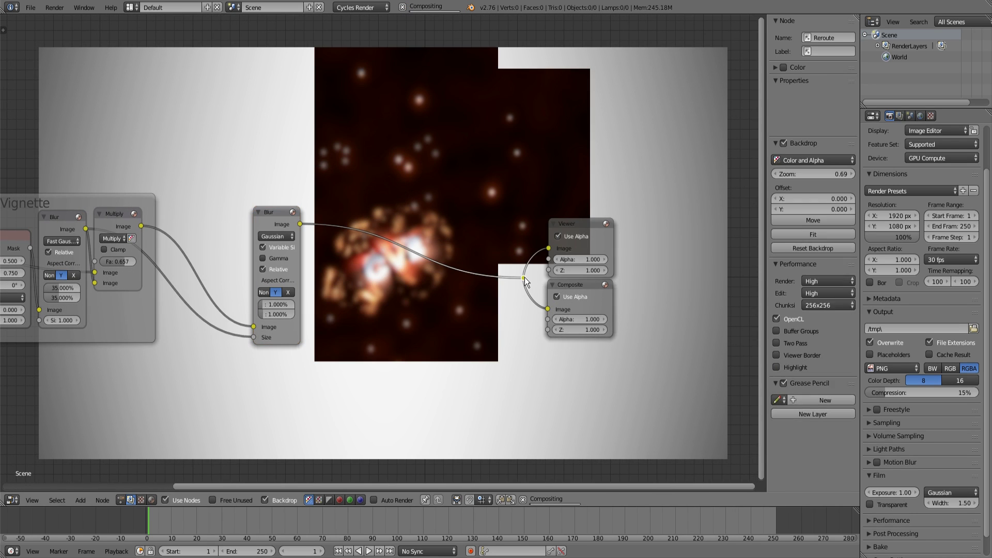
middle_click_drag(351, 293, 465, 322)
scroll(465, 321, "up", 1)
scroll(466, 321, "up", 2)
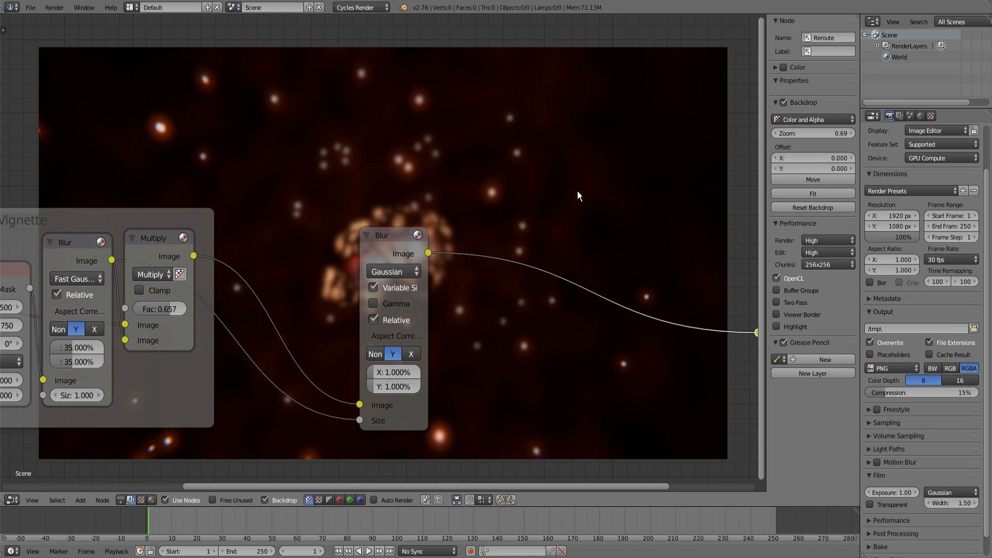
scroll(577, 194, "down", 3)
scroll(542, 212, "up", 2)
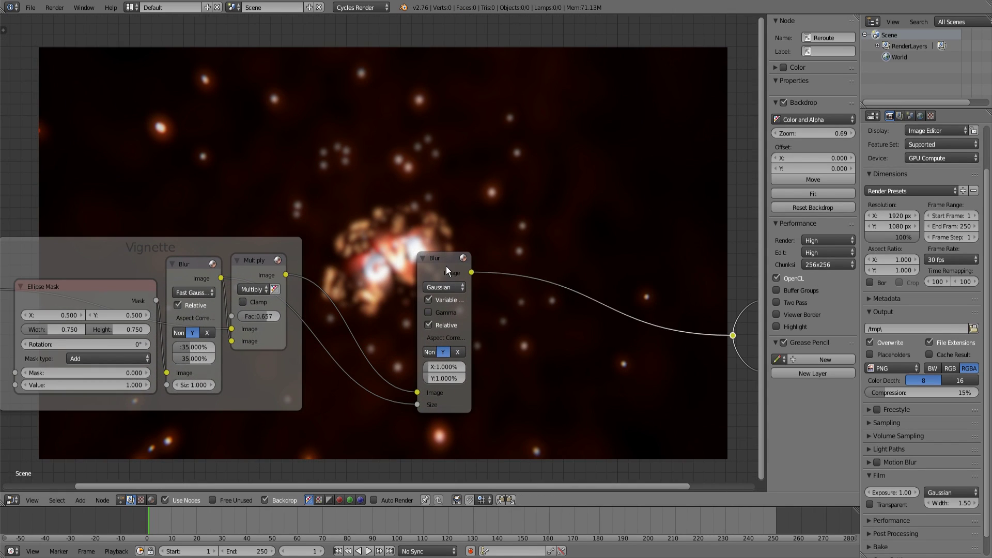
Move the new Blur node farther from the Vignette frame, closer to the output reroute.
left_click(455, 268)
left_click_drag(454, 266, 519, 303)
scroll(303, 436, "up", 1)
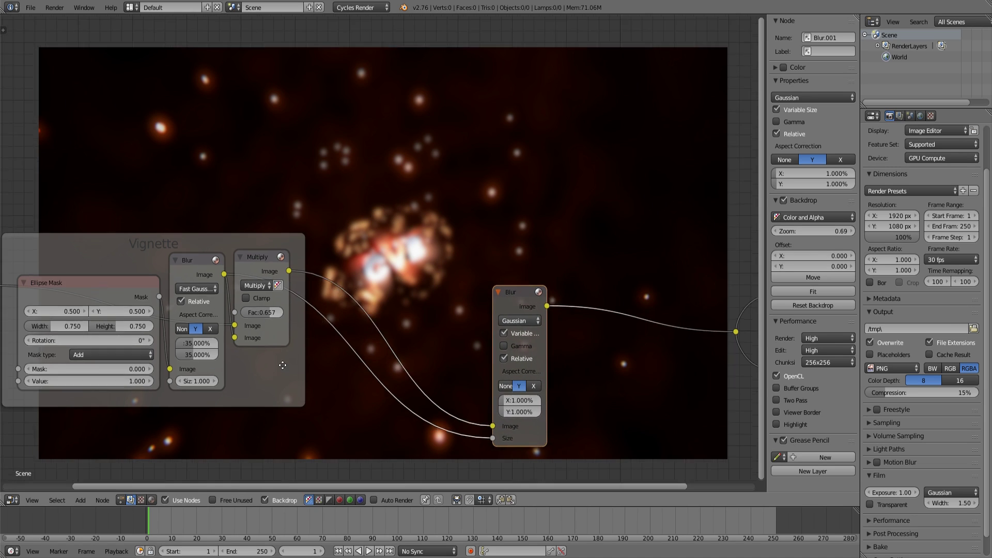
Add an Invert node and insert it into the link from the vignette Blur to the Gaussian Blur's Size input.
middle_click_drag(301, 441, 362, 306)
scroll(361, 306, "up", 2)
key("shift+a")
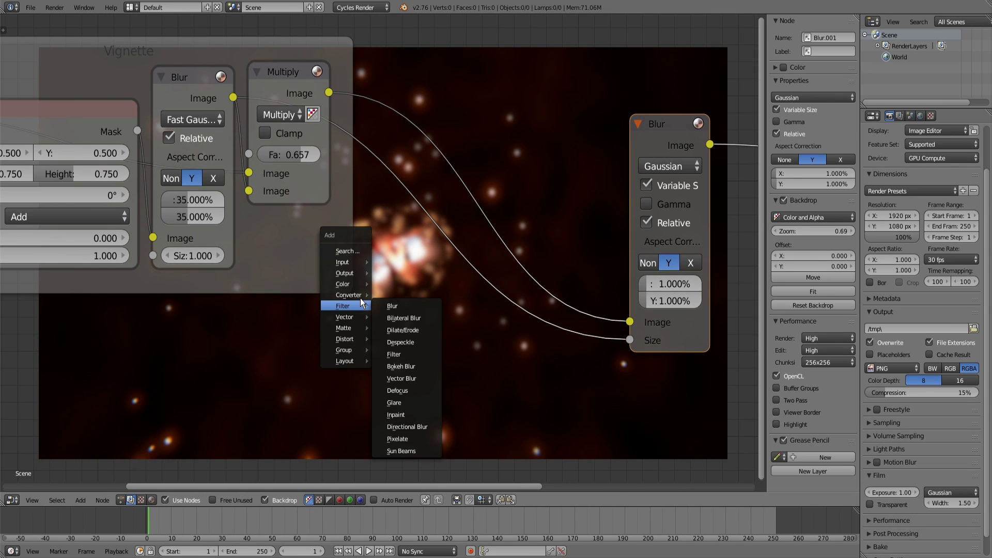
mouse_move(345, 283)
left_click(395, 309)
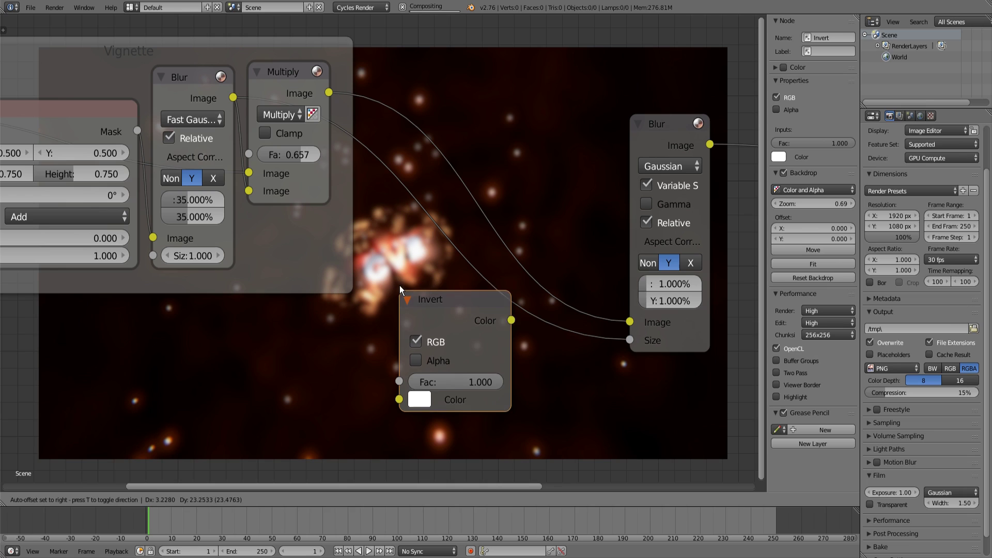
left_click(399, 285)
left_click_drag(473, 294, 484, 295)
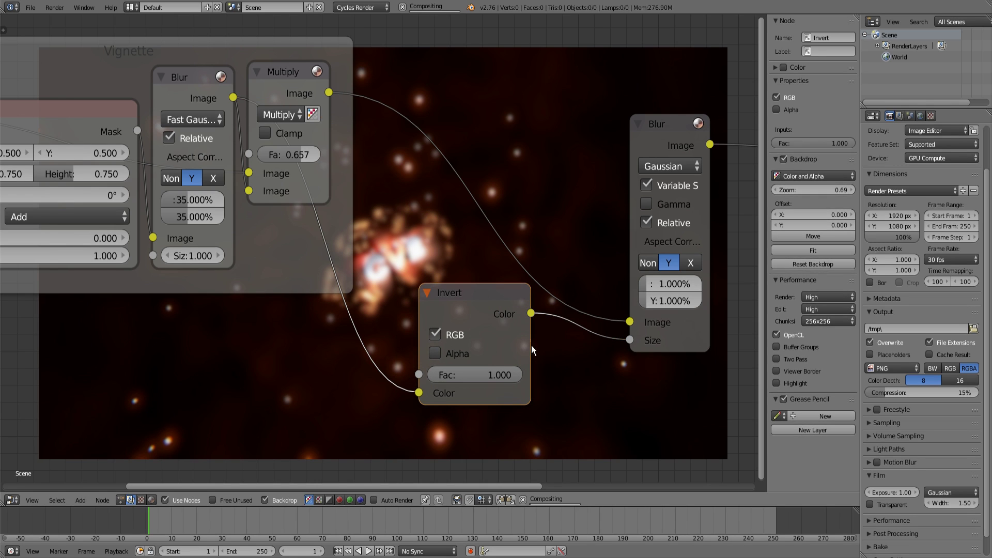
Place the Invert node below Multiply inside the Vignette frame and hide its unused Fac socket.
left_click_drag(531, 345, 499, 345)
left_click_drag(451, 297, 275, 233)
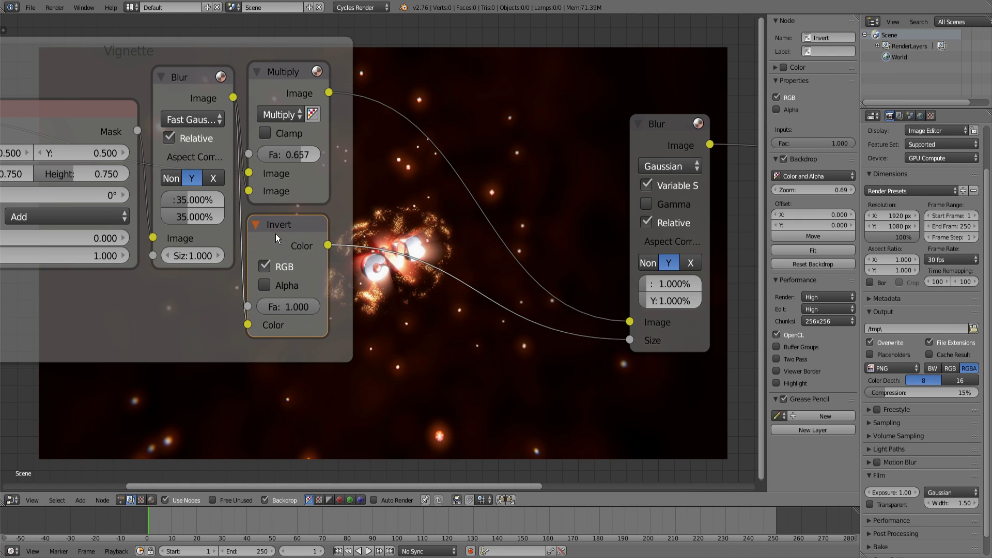
key("ctrl+h")
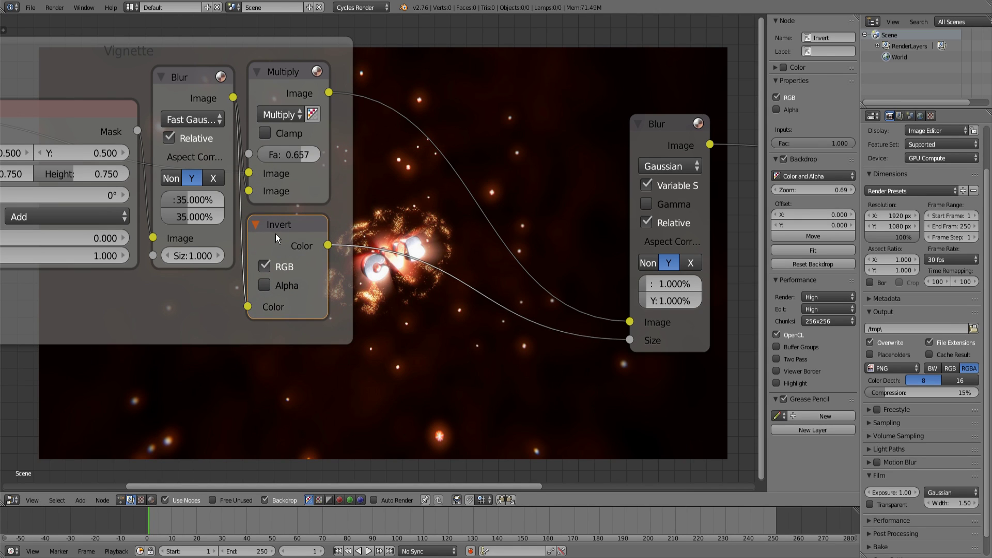
key("ctrl+g")
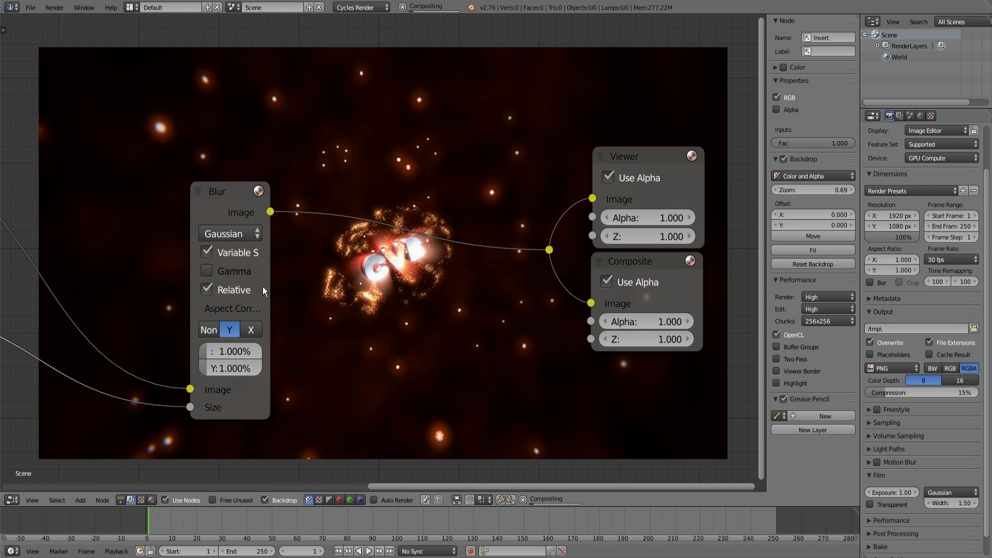
Delete the Invert node and link the vignette Blur's Image output directly to the Gaussian Blur's Size input.
scroll(262, 286, "down", 4)
middle_click_drag(47, 290, 254, 291)
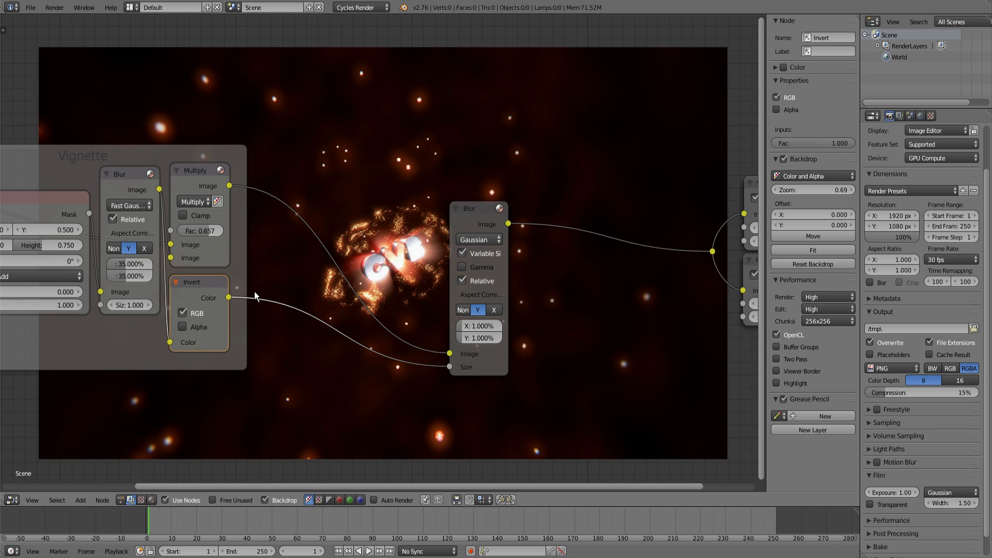
key("x")
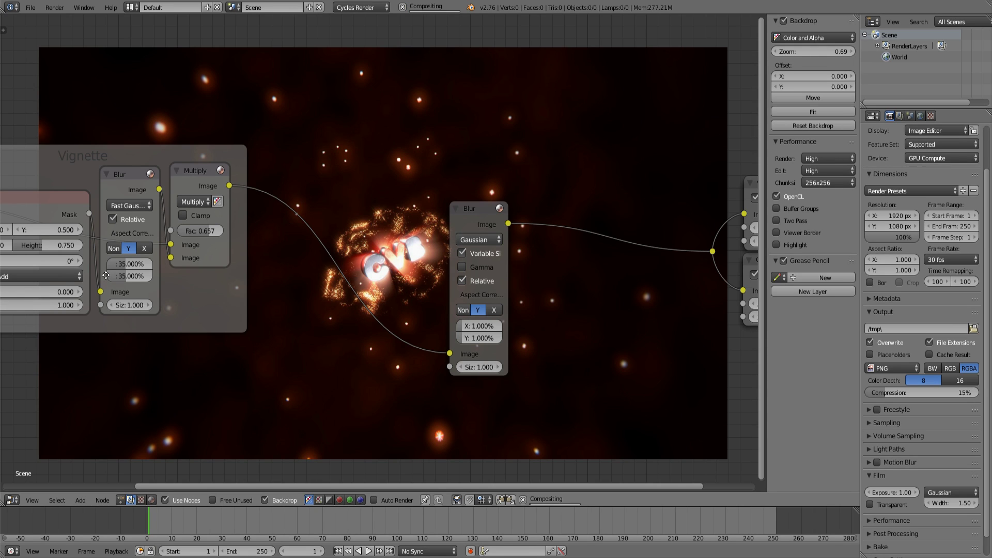
middle_click_drag(105, 275, 138, 272)
left_click_drag(191, 185, 480, 364)
Add an Invert node outside the Vignette frame and insert it into the link feeding the Gaussian Blur's Size input.
key("shift+a")
mouse_move(426, 274)
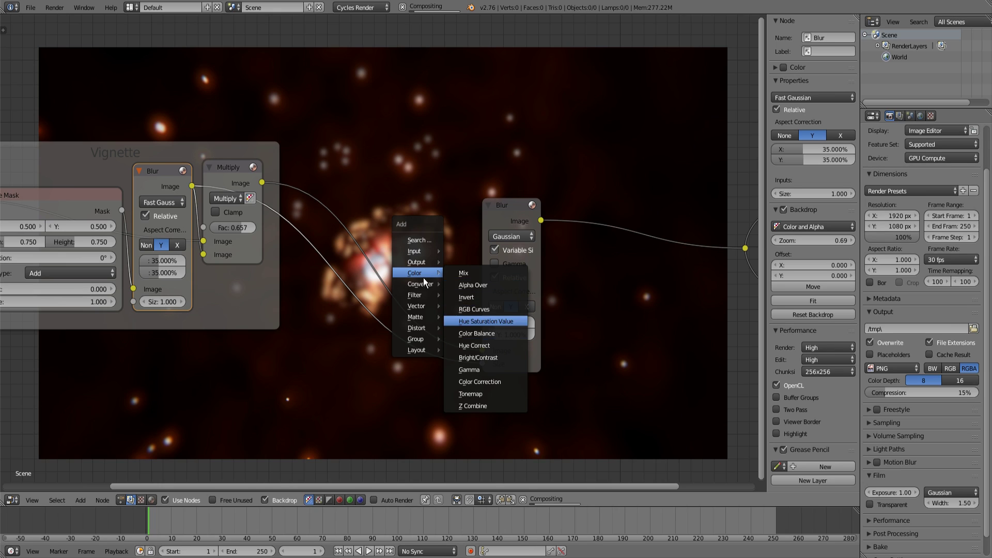
left_click(470, 298)
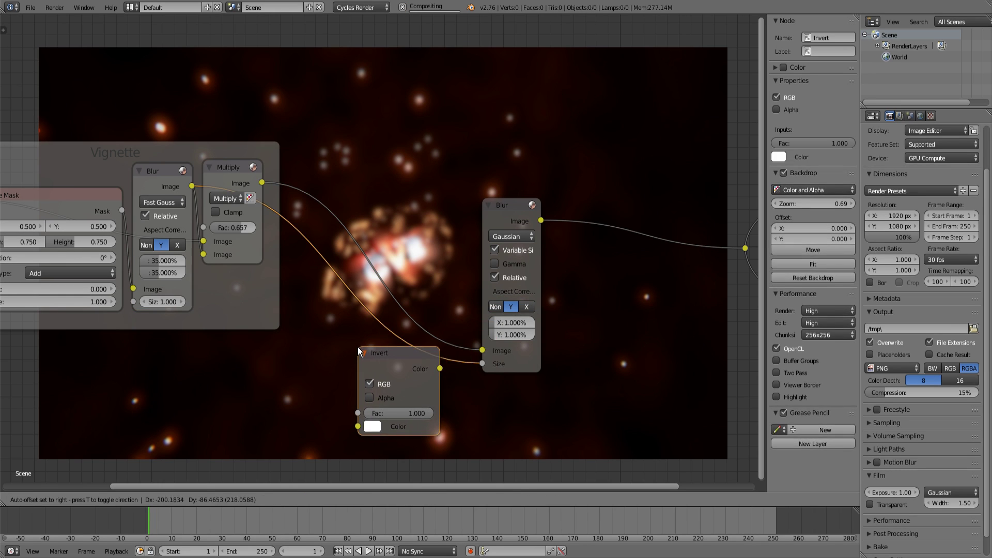
left_click(358, 346)
left_click_drag(380, 352, 344, 227)
scroll(385, 253, "down", 2)
middle_click_drag(426, 263, 346, 213)
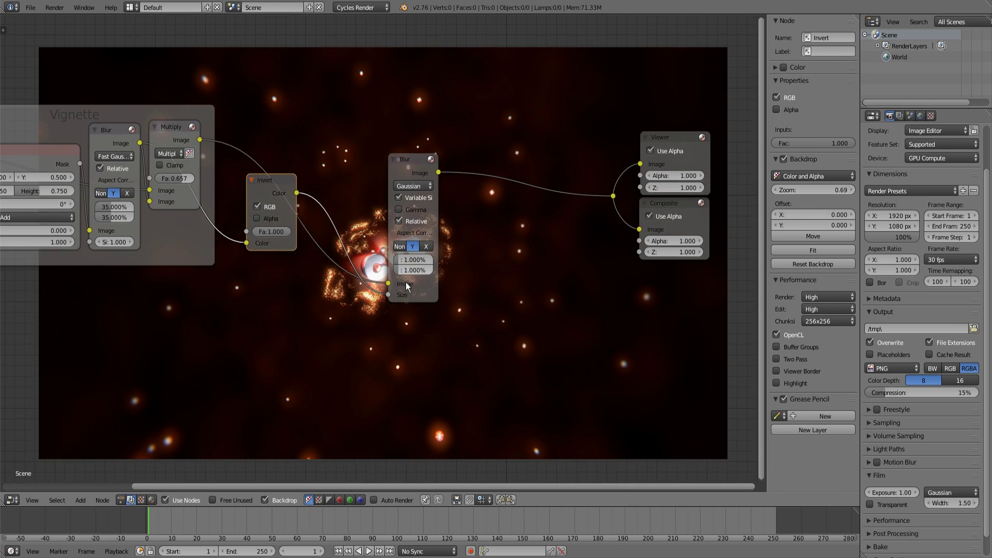
Set the Gaussian Blur node's X and Y sizes to 15%.
scroll(405, 282, "up", 7)
middle_click_drag(405, 282, 433, 333)
scroll(517, 368, "up", 2)
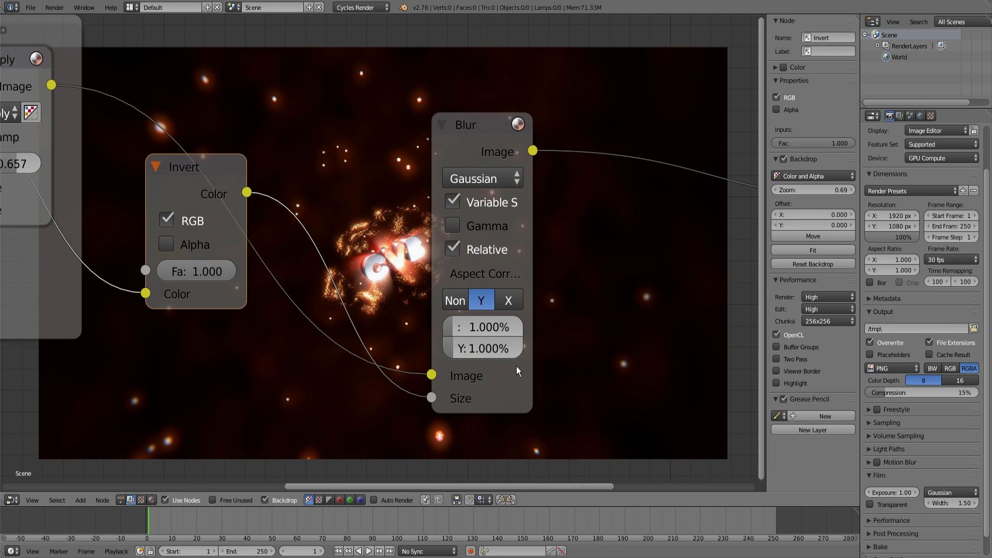
left_click_drag(482, 327, 476, 375)
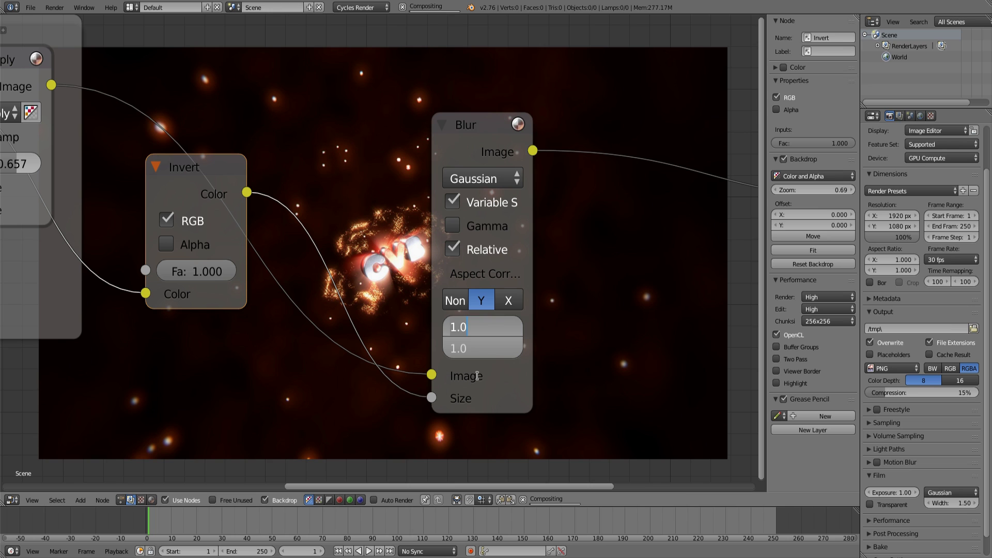
type("15")
key("Return")
Move the Gaussian Blur node closer to the Invert node, and the Invert node up against the Vignette frame.
left_click_drag(468, 123, 327, 48)
scroll(421, 172, "down", 4)
scroll(428, 172, "up", 5)
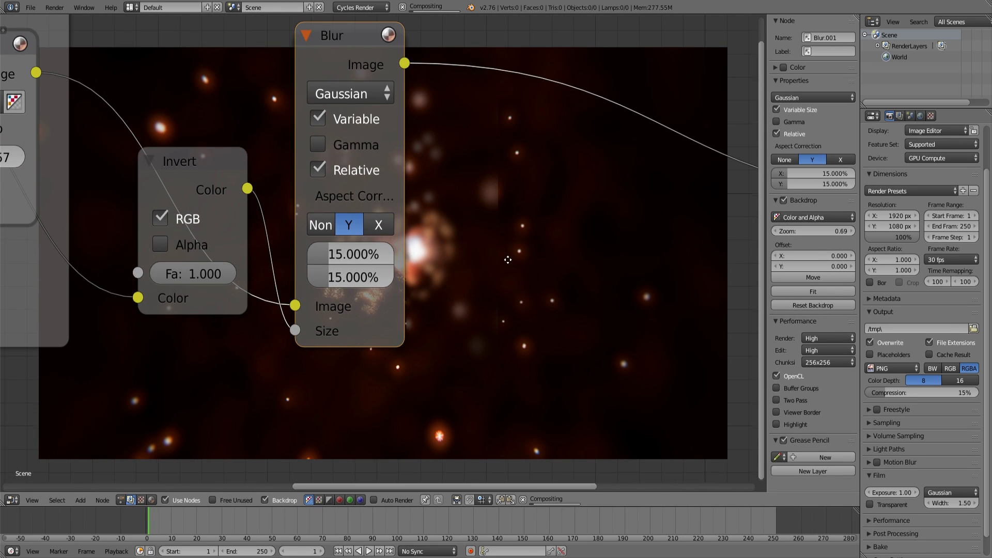
middle_click_drag(508, 260, 559, 292)
scroll(361, 309, "down", 2)
middle_click_drag(360, 309, 480, 315)
left_click_drag(355, 232, 312, 237)
scroll(314, 227, "down", 2)
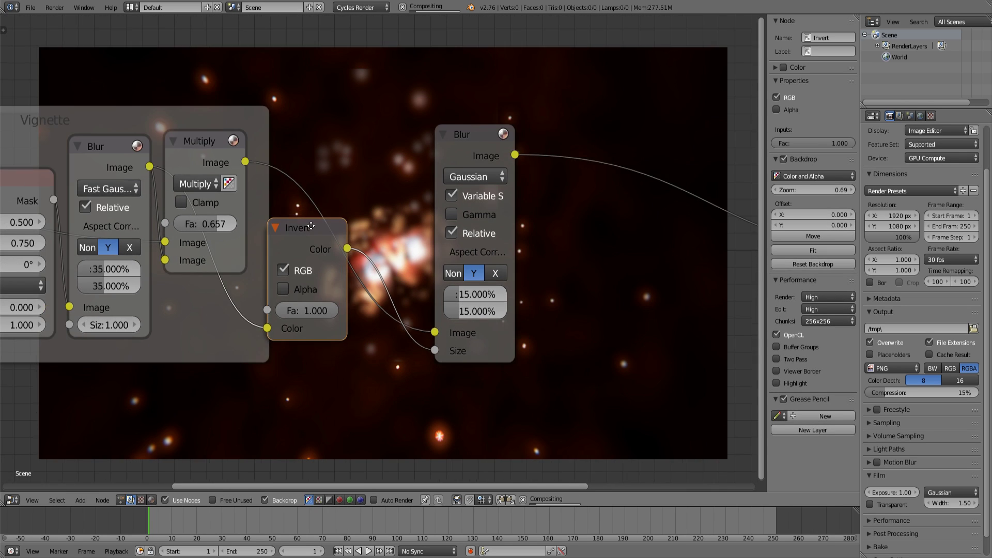
Set the Gaussian Blur's X and Y sizes to 3% and move it and the Invert node into a tighter arrangement beside the frame.
middle_click_drag(317, 196, 307, 49)
scroll(378, 238, "down", 4)
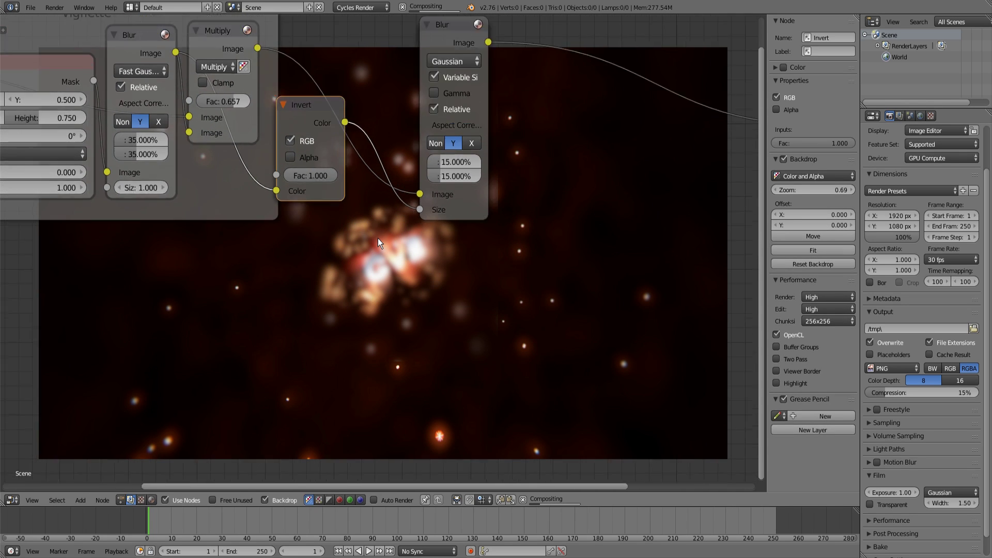
middle_click_drag(379, 205, 377, 119)
middle_click_drag(404, 174, 458, 286)
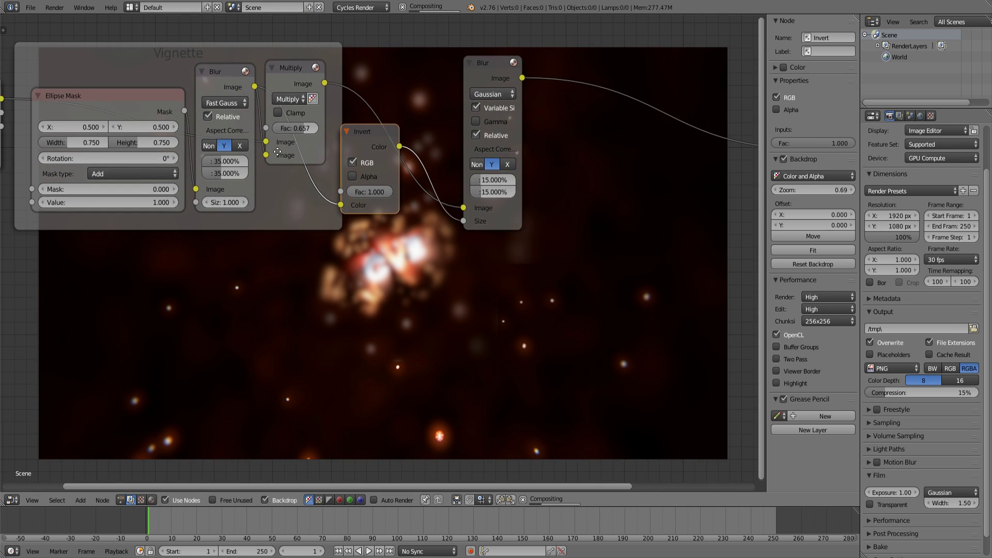
middle_click_drag(278, 152, 329, 219)
scroll(565, 253, "up", 2)
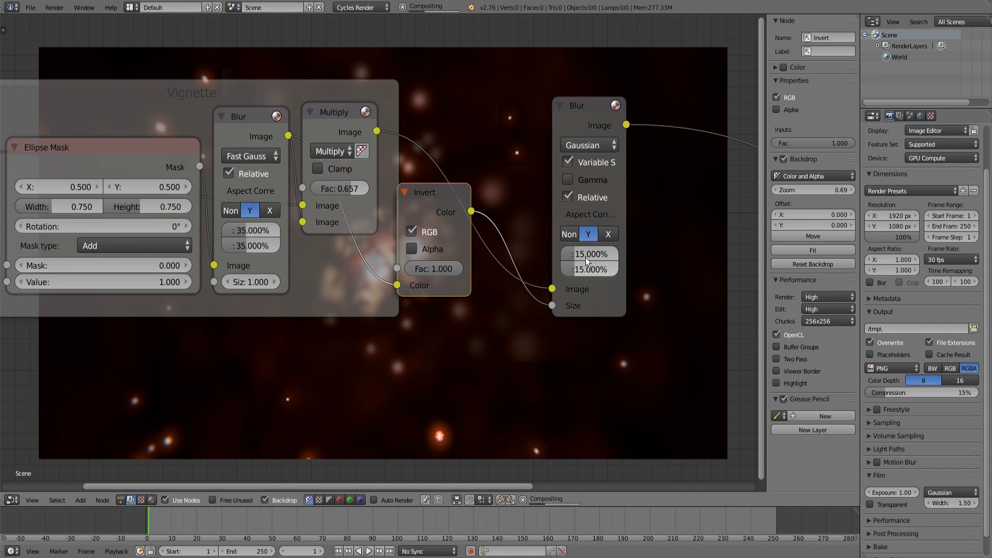
left_click_drag(565, 253, 602, 286)
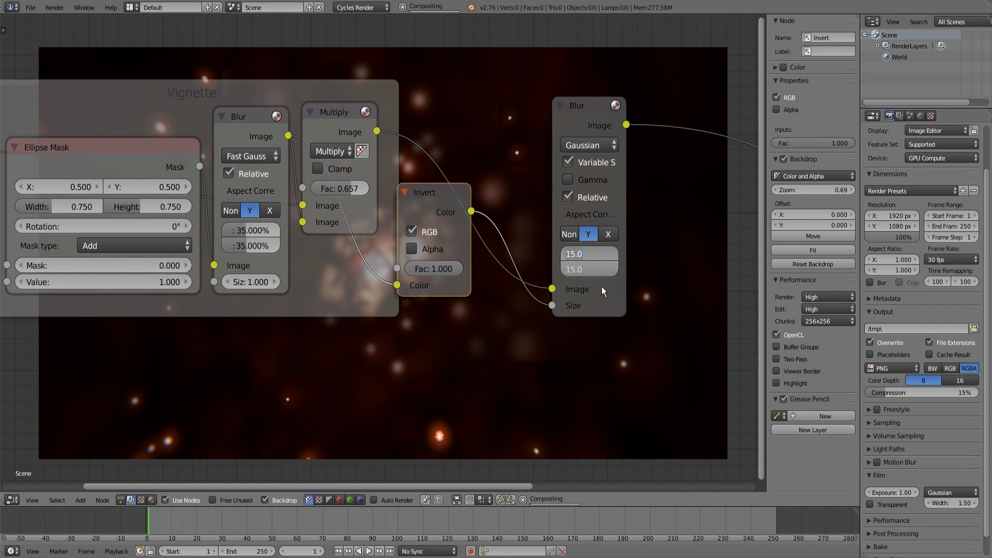
left_click_drag(590, 124, 532, 92)
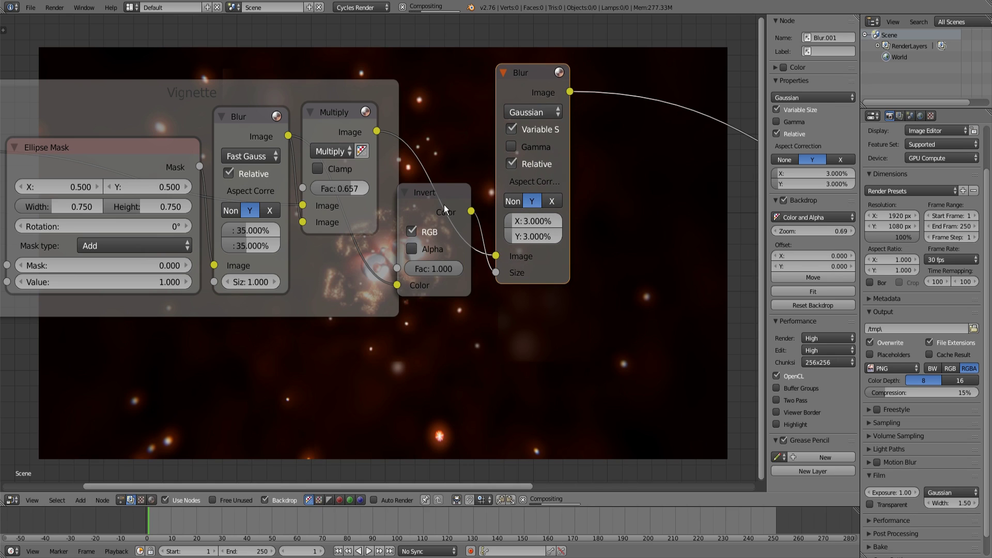
left_click_drag(445, 204, 436, 142)
Duplicate the vignette's Fast Gaussian Blur node and place the copy below the original inside the frame.
scroll(436, 142, "down", 2)
middle_click_drag(304, 159, 404, 215)
middle_click_drag(314, 247, 372, 257)
scroll(494, 312, "up", 3)
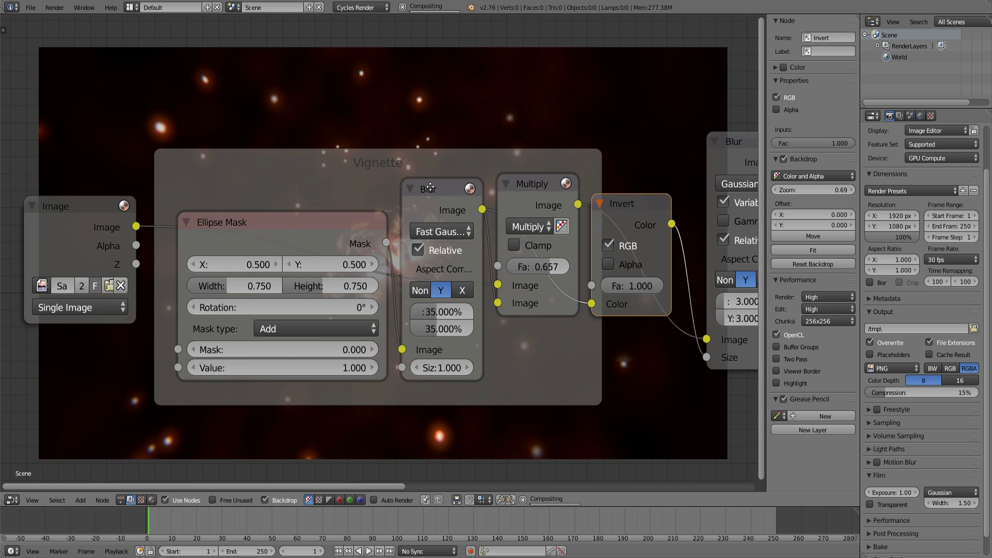
scroll(430, 187, "down", 1)
left_click(399, 125)
key("shift+d")
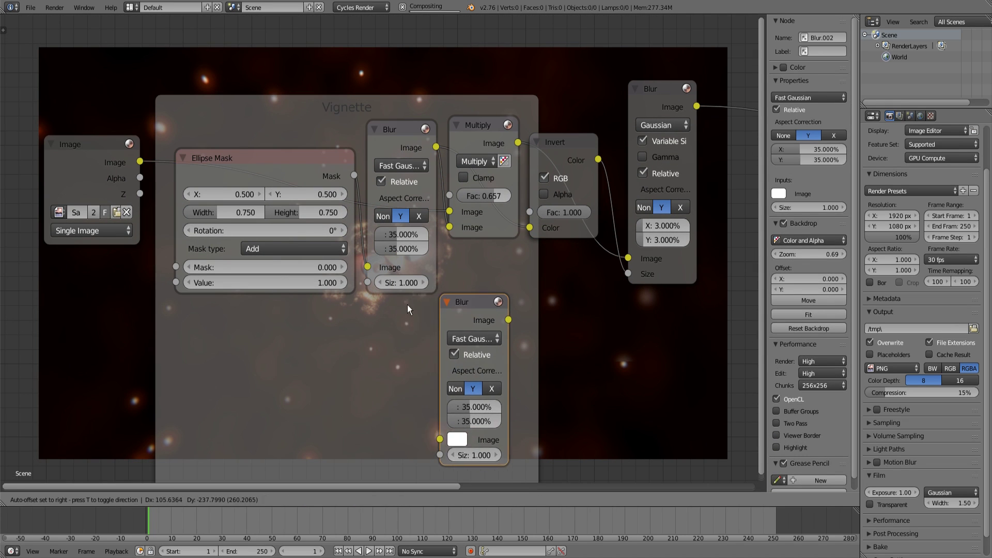
left_click(400, 308)
Route the Ellipse Mask through the duplicated Blur into the Invert node's Color input and preview the duplicate on the backdrop.
mouse_move(437, 330)
left_mouse_down()
mouse_move(553, 287)
mouse_move(531, 225)
mouse_move(437, 330)
left_mouse_up()
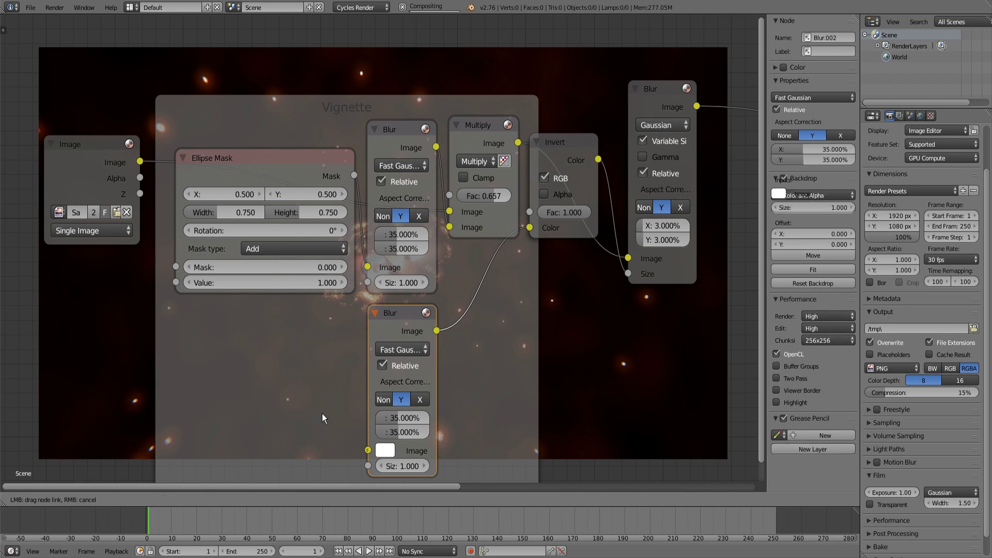
left_click_drag(368, 449, 351, 170)
left_click(429, 369, "ctrl+shift")
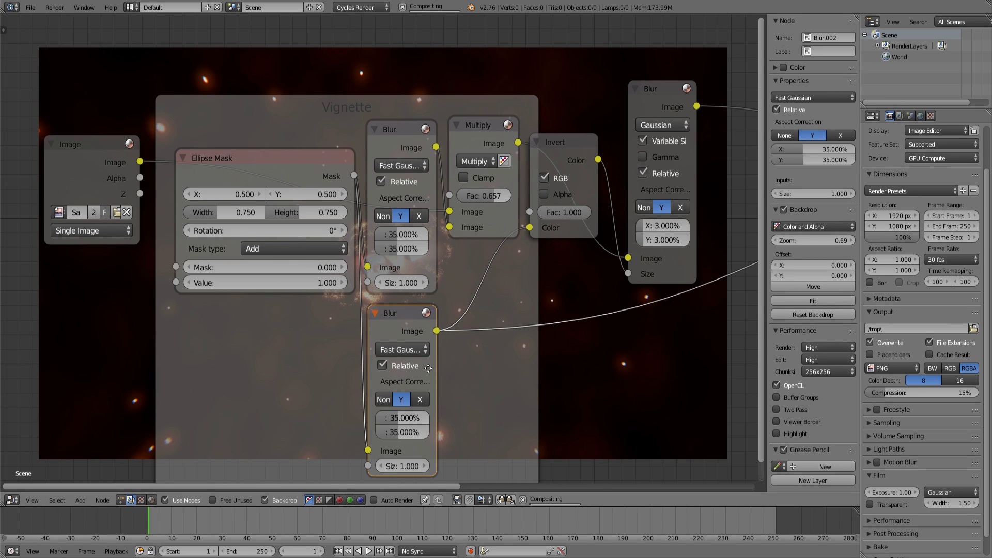
Set the duplicated Blur node's X and Y sizes to 25%.
middle_click_drag(428, 368, 406, 249)
left_click_drag(380, 313, 380, 331)
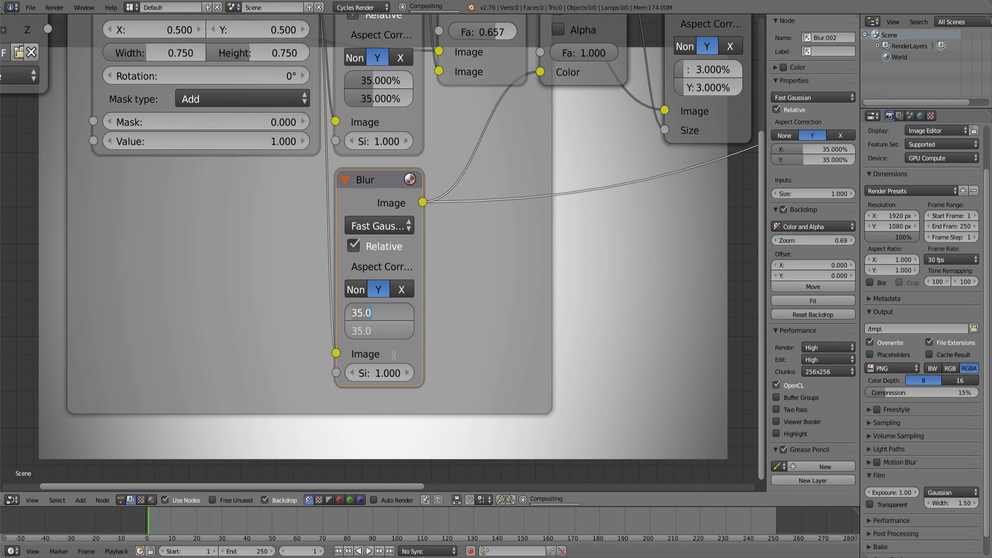
type("25")
key("Return")
Preview the final edge blur by feeding the Viewer through the reroute shared with the Composite output again.
scroll(458, 337, "down", 3)
middle_click_drag(458, 337, 307, 212)
middle_click_drag(415, 230, 434, 246)
scroll(324, 157, "up", 2)
middle_click_drag(324, 158, 356, 370)
scroll(193, 56, "down", 1)
scroll(289, 137, "down", 5)
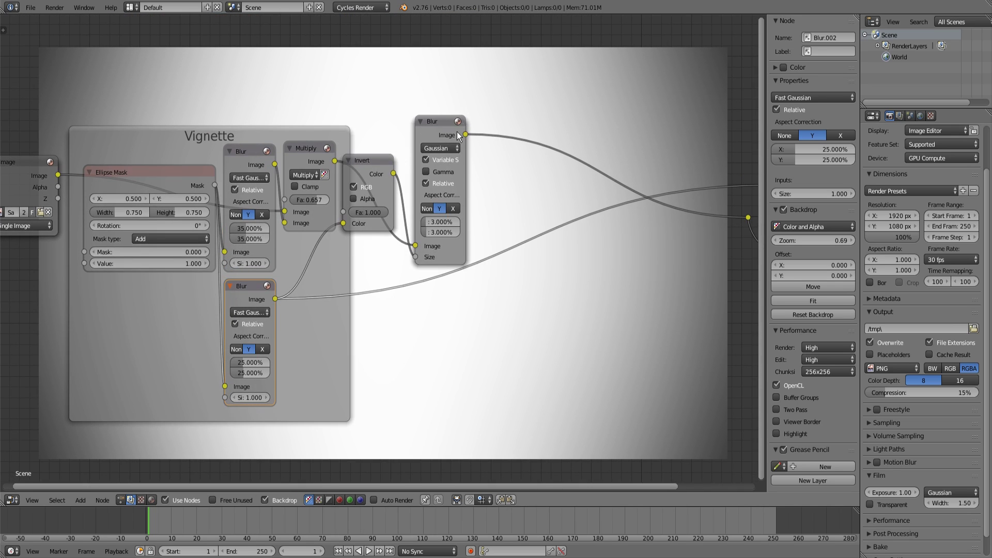
left_click(748, 215, "ctrl+shift")
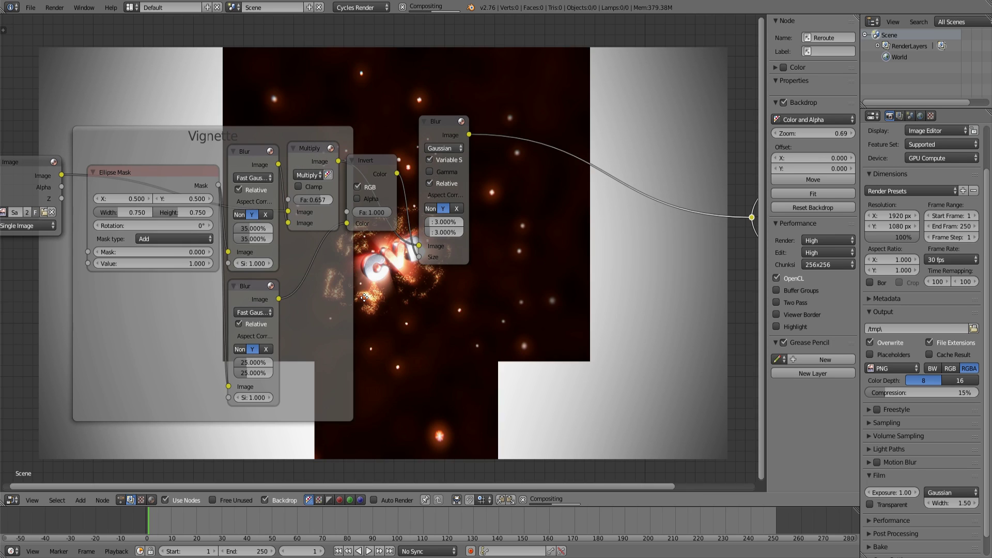
middle_click_drag(570, 340, 507, 260)
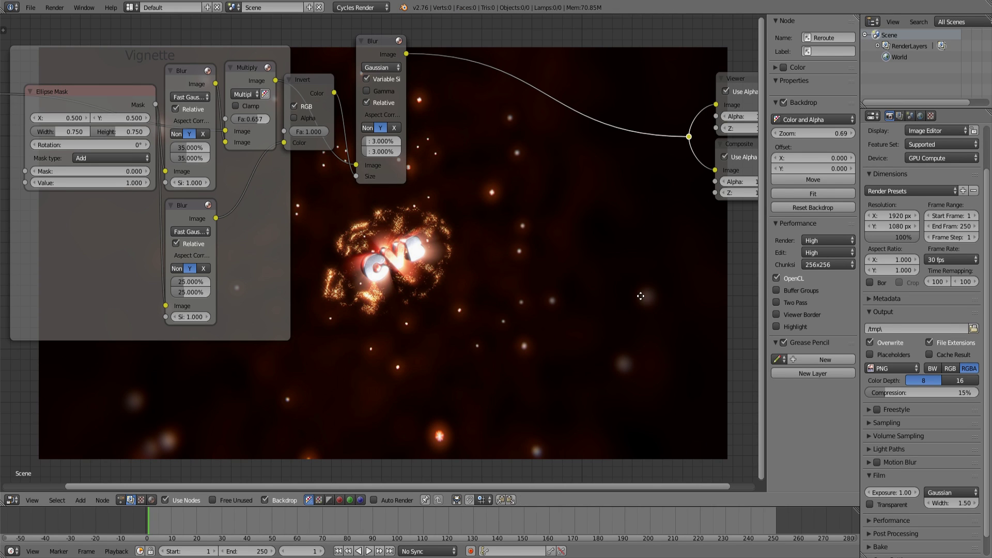
middle_click_drag(644, 295, 345, 268)
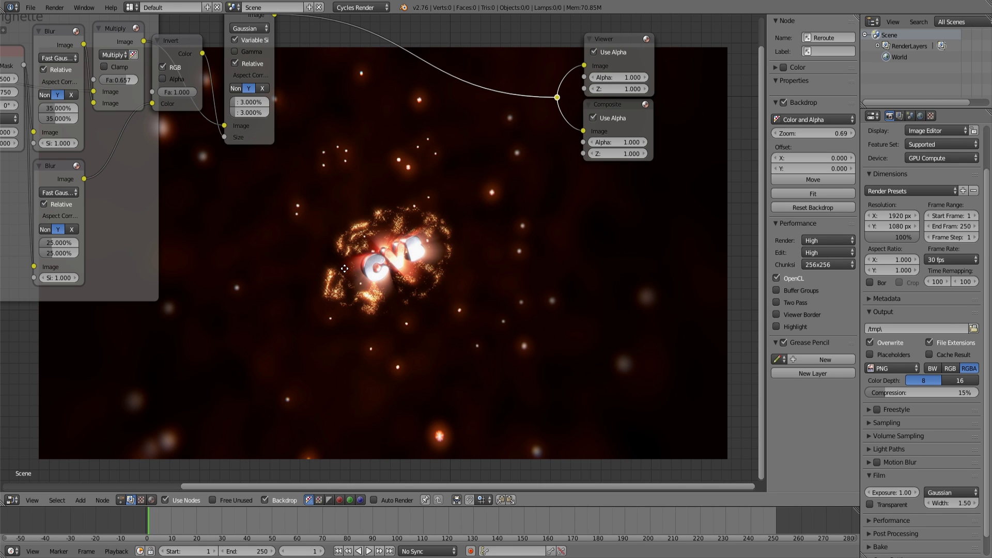
Adjust the placement of the Invert and Gaussian Blur nodes beside the Vignette frame.
middle_click_drag(345, 269, 435, 393)
left_click_drag(273, 169, 290, 174)
left_click_drag(336, 133, 342, 135)
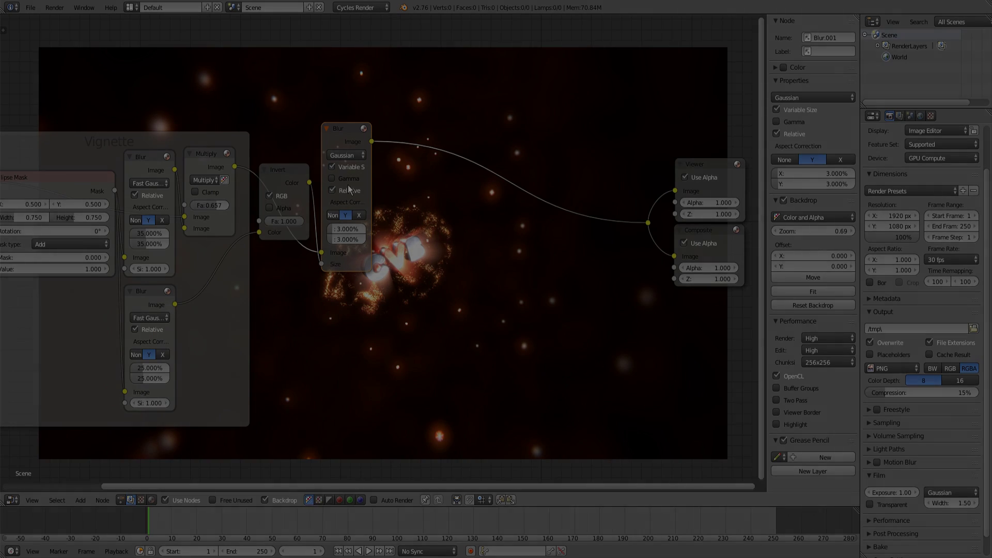
middle_click_drag(401, 222, 447, 270)
scroll(511, 161, "up", 7)
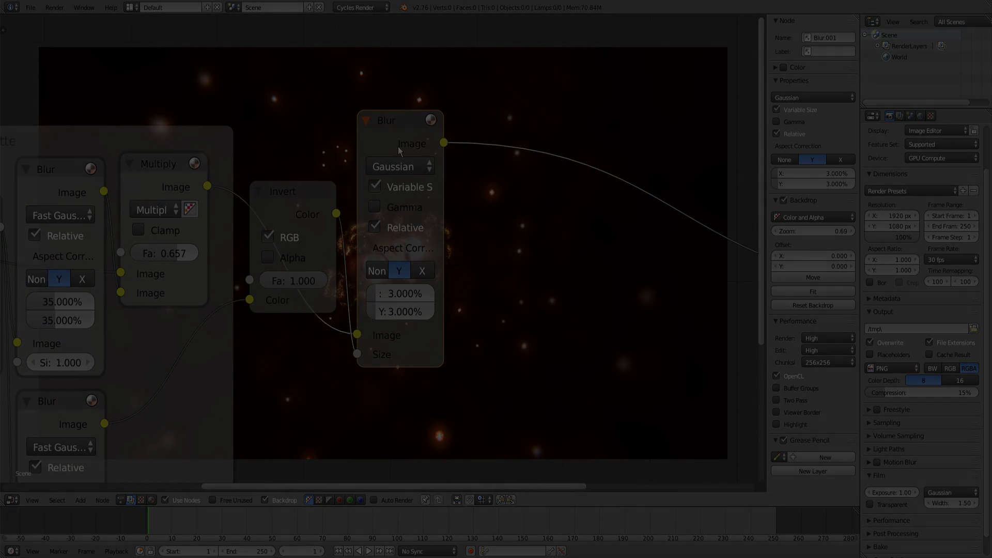
left_click_drag(392, 134, 392, 165)
scroll(392, 170, "down", 2)
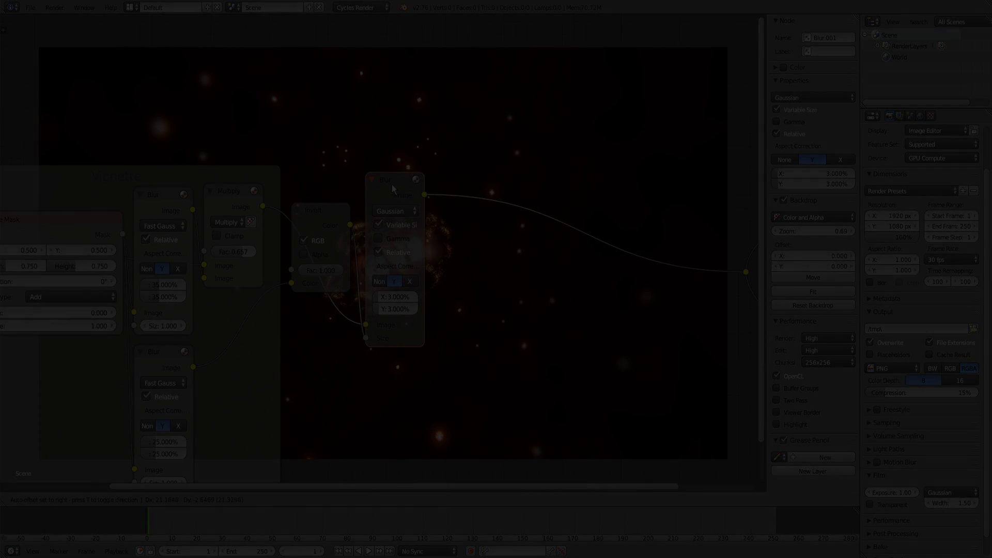